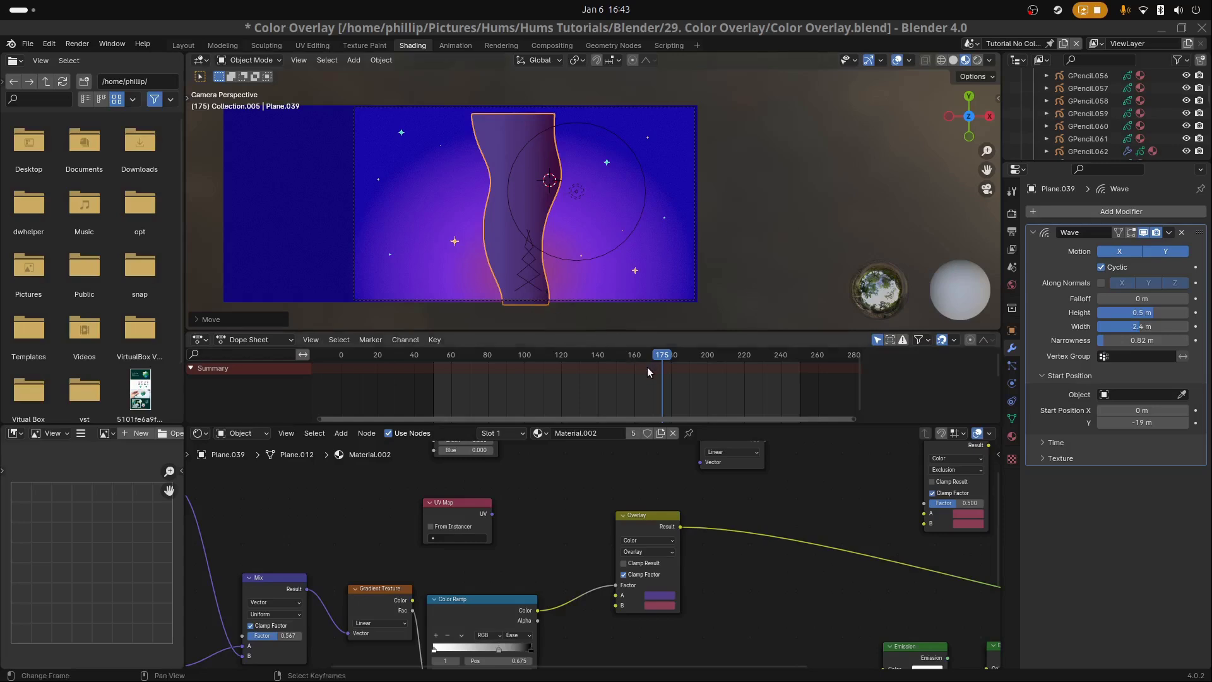
Select the gradient background plane and set the timeline's current frame to 155
mouse_move(651, 376)
left_mouse_down()
mouse_move(625, 376)
mouse_move(653, 376)
left_mouse_up()
scroll(687, 239, "up", 1)
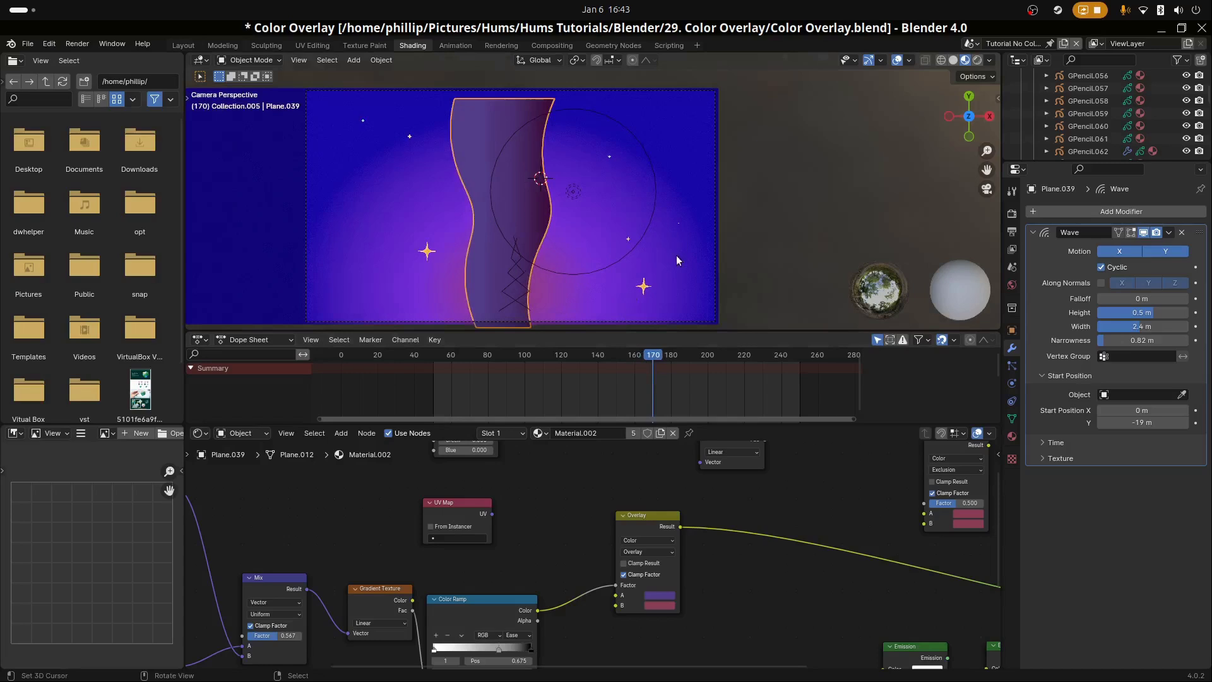
left_click(687, 238)
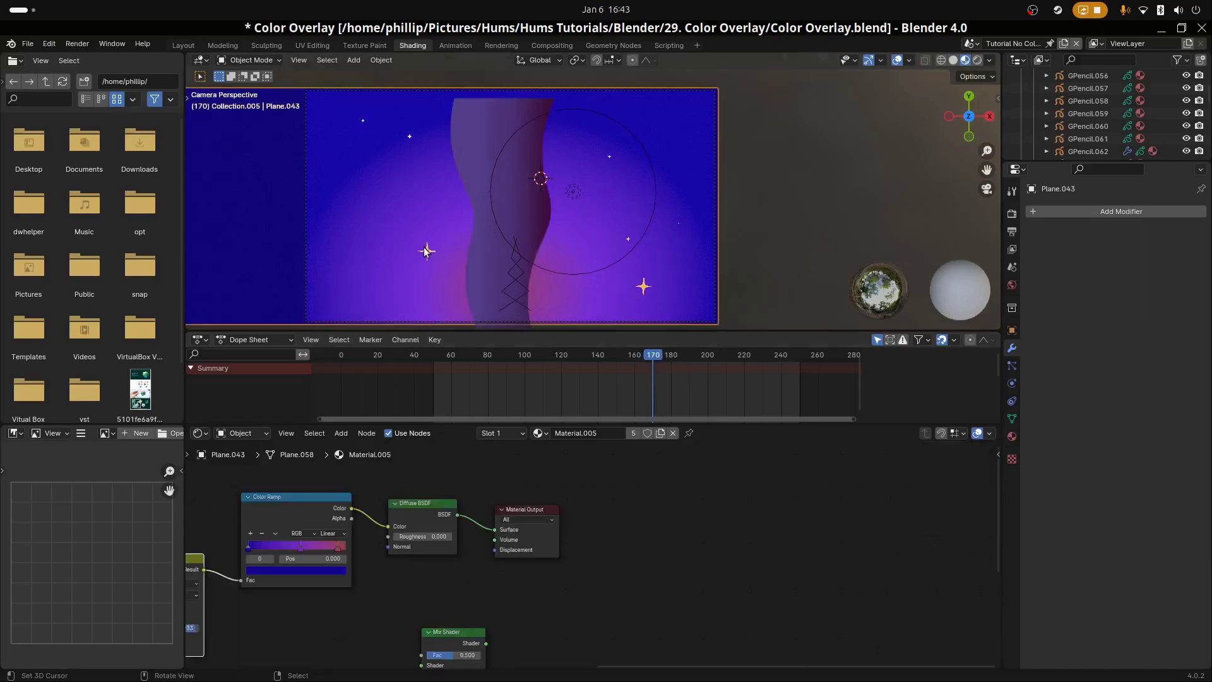
scroll(426, 252, "down", 1)
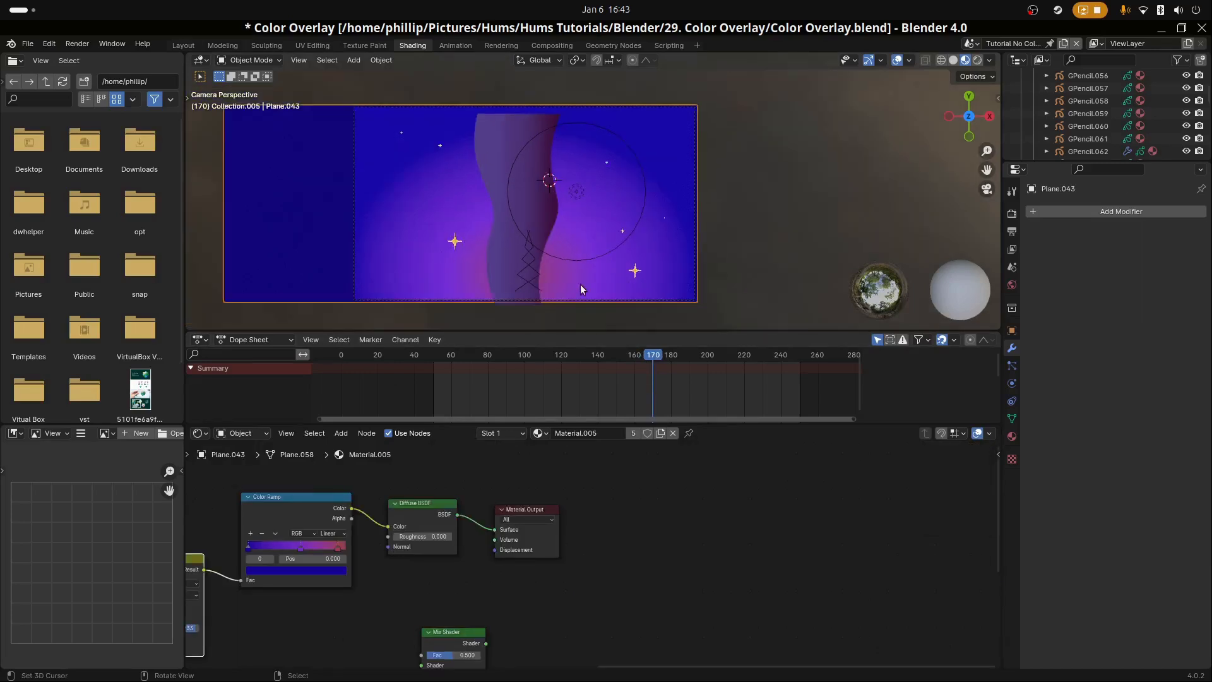
mouse_move(639, 375)
left_mouse_down()
mouse_move(596, 378)
mouse_move(625, 385)
left_mouse_up()
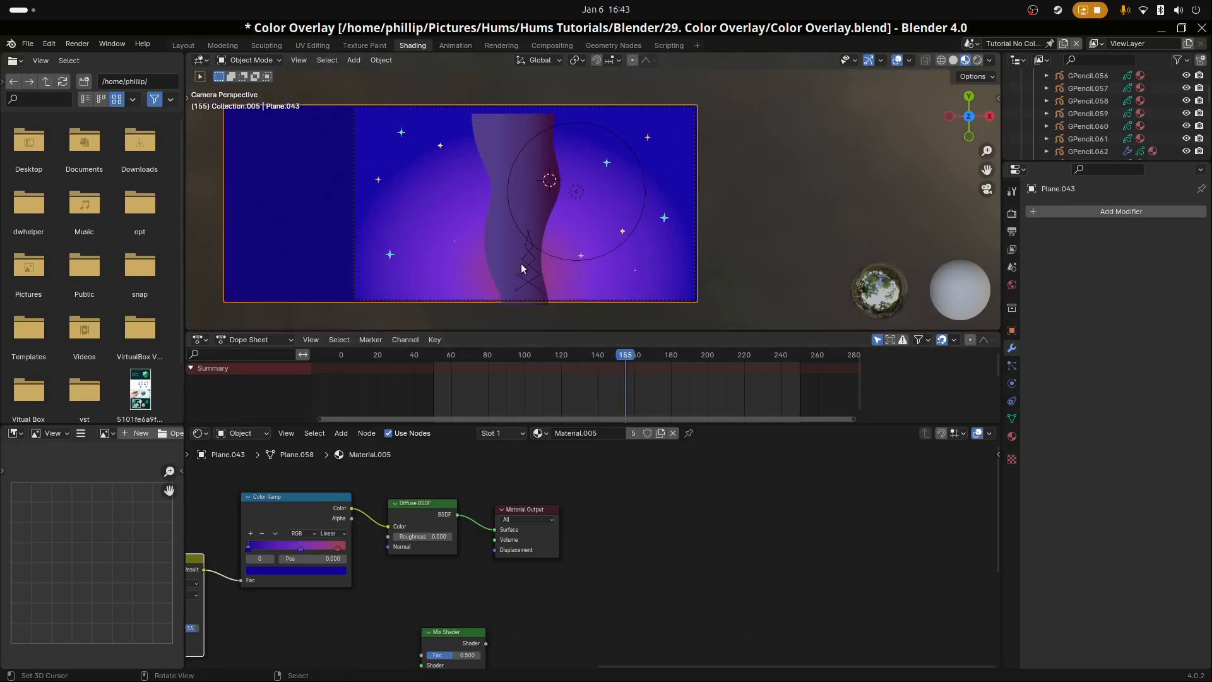
Move the light beside the wavy column down onto the column's lower part, over the glowing background area
left_click(568, 203)
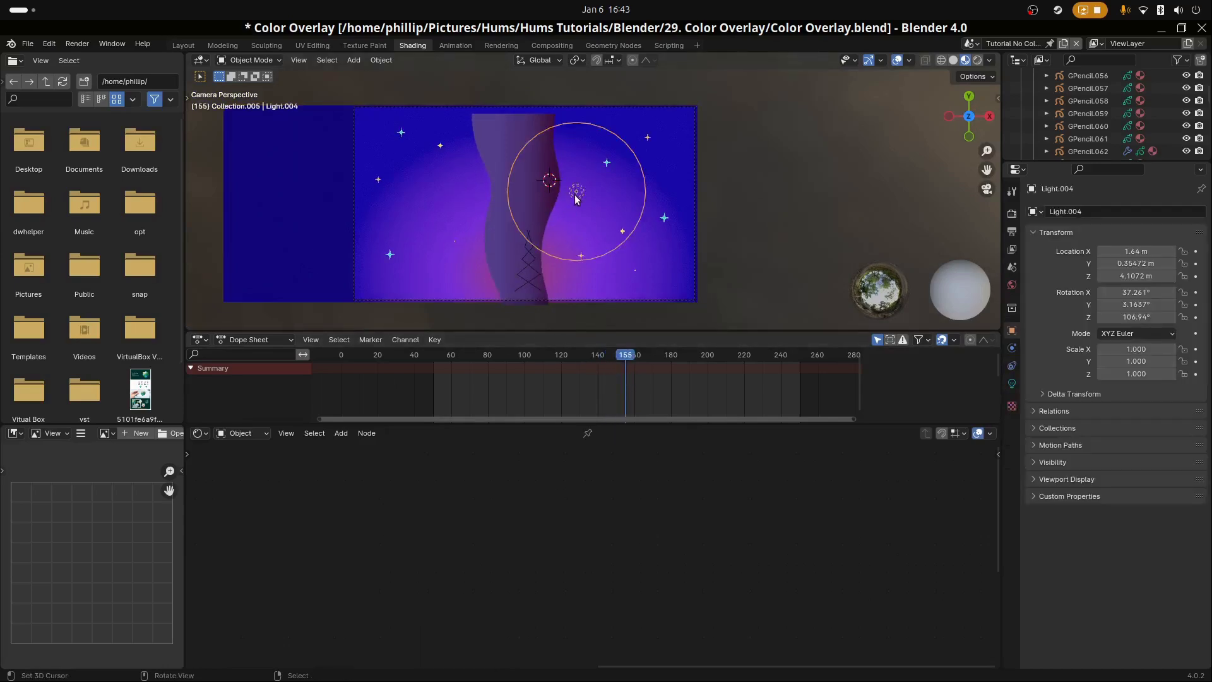
key("g")
left_click(520, 263)
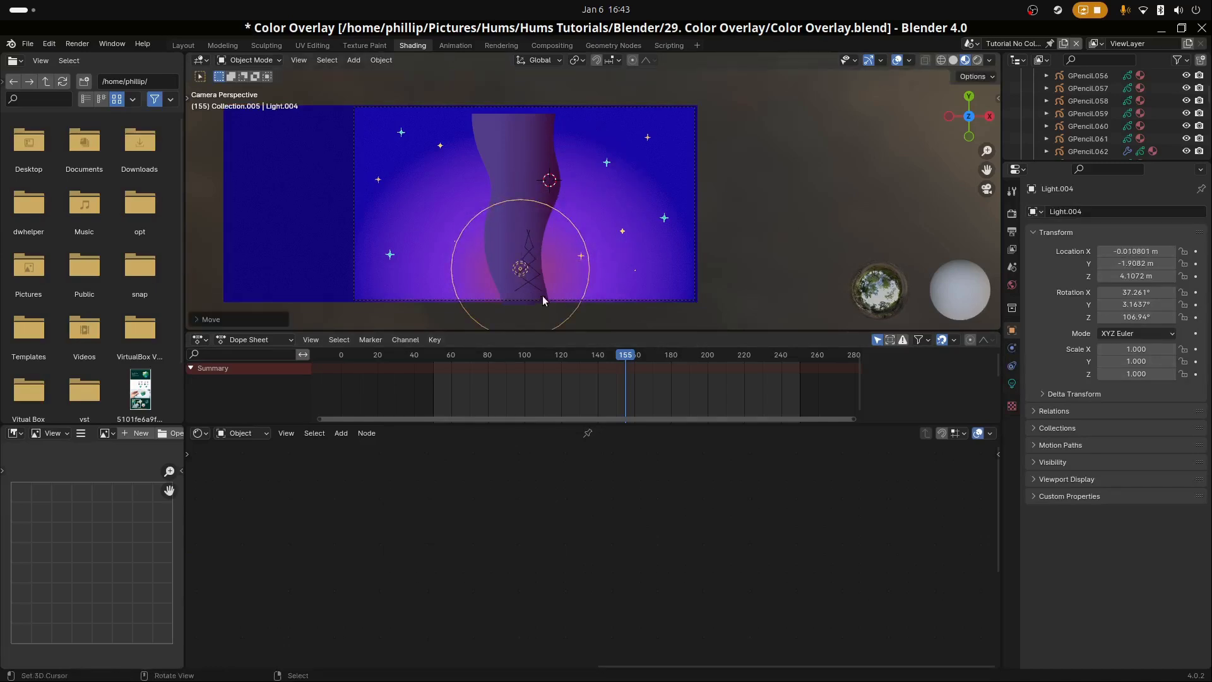
Remove the existing overlay material from the wavy column
scroll(543, 298, "up", 1)
left_click(514, 152)
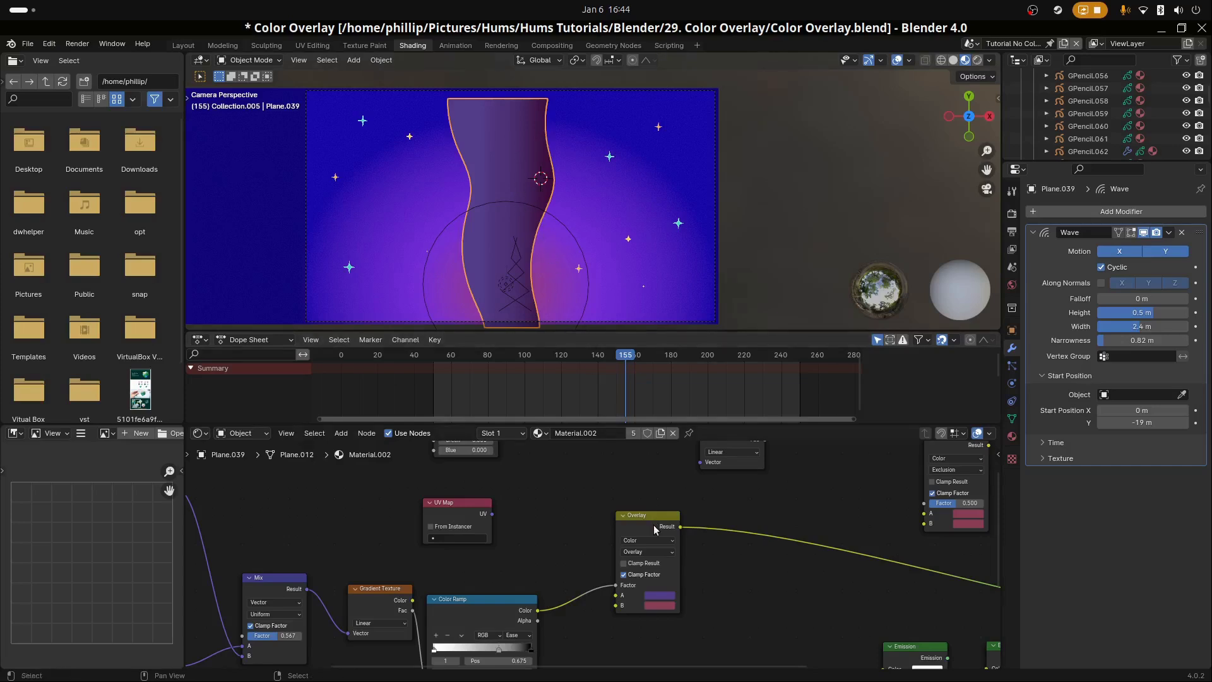
scroll(636, 497, "down", 1)
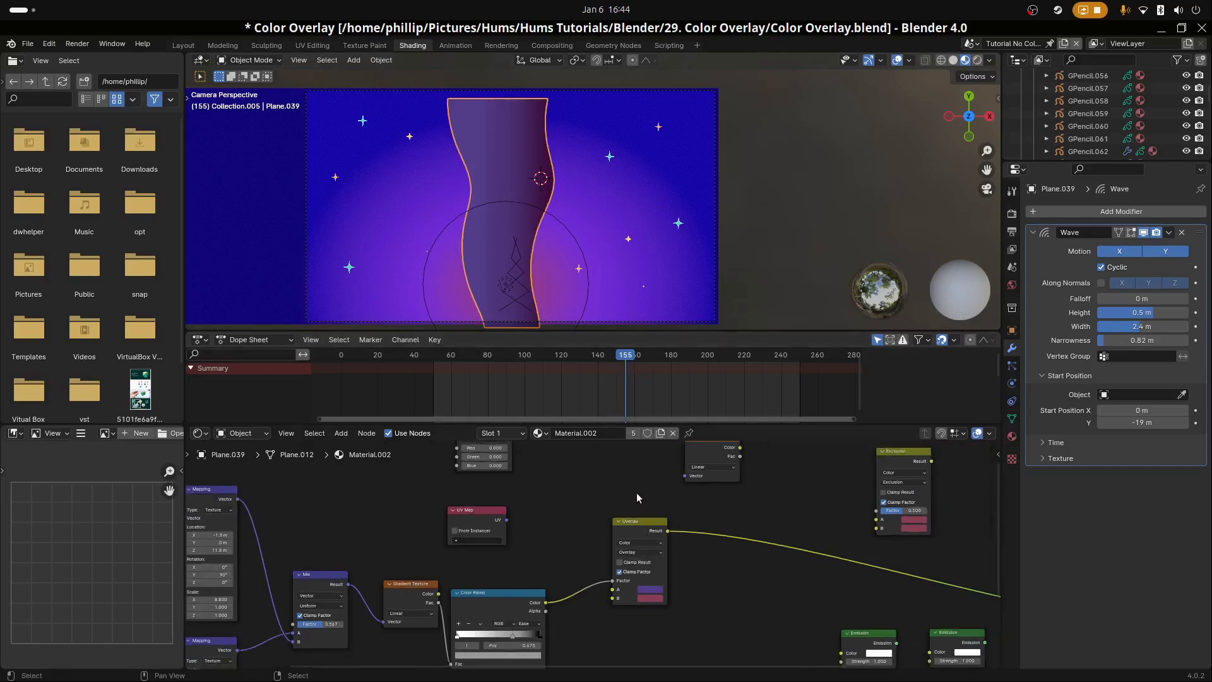
left_click(663, 597)
left_click(1012, 436)
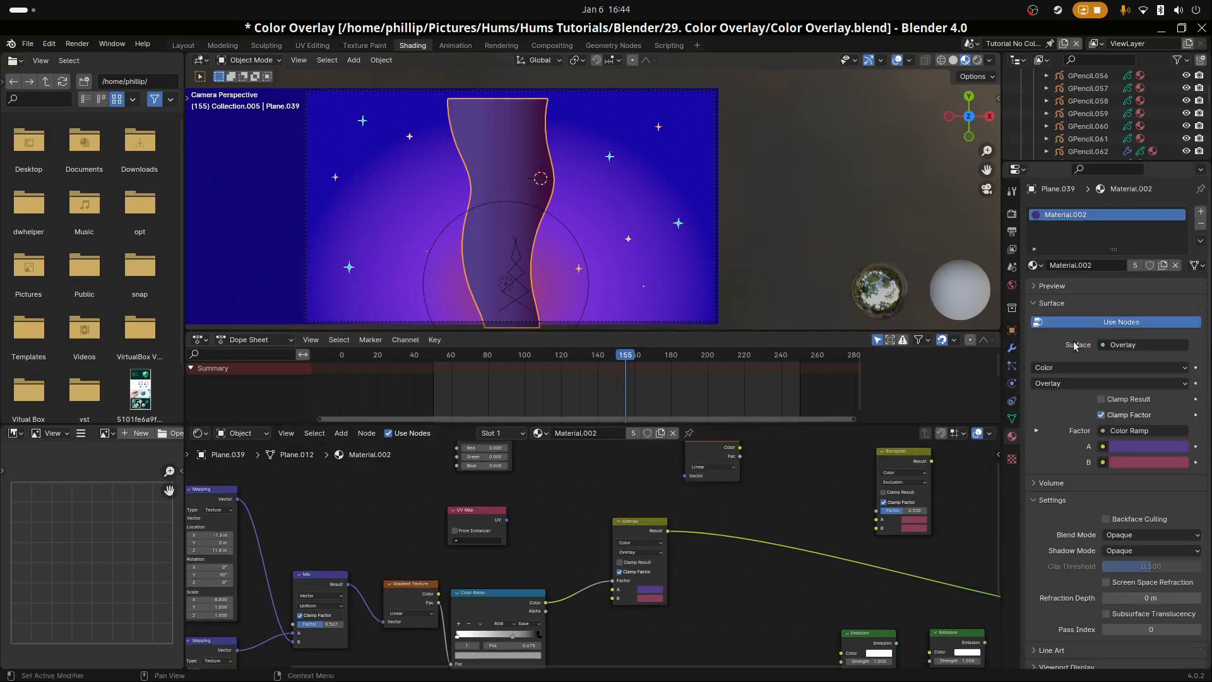
left_click(1201, 224)
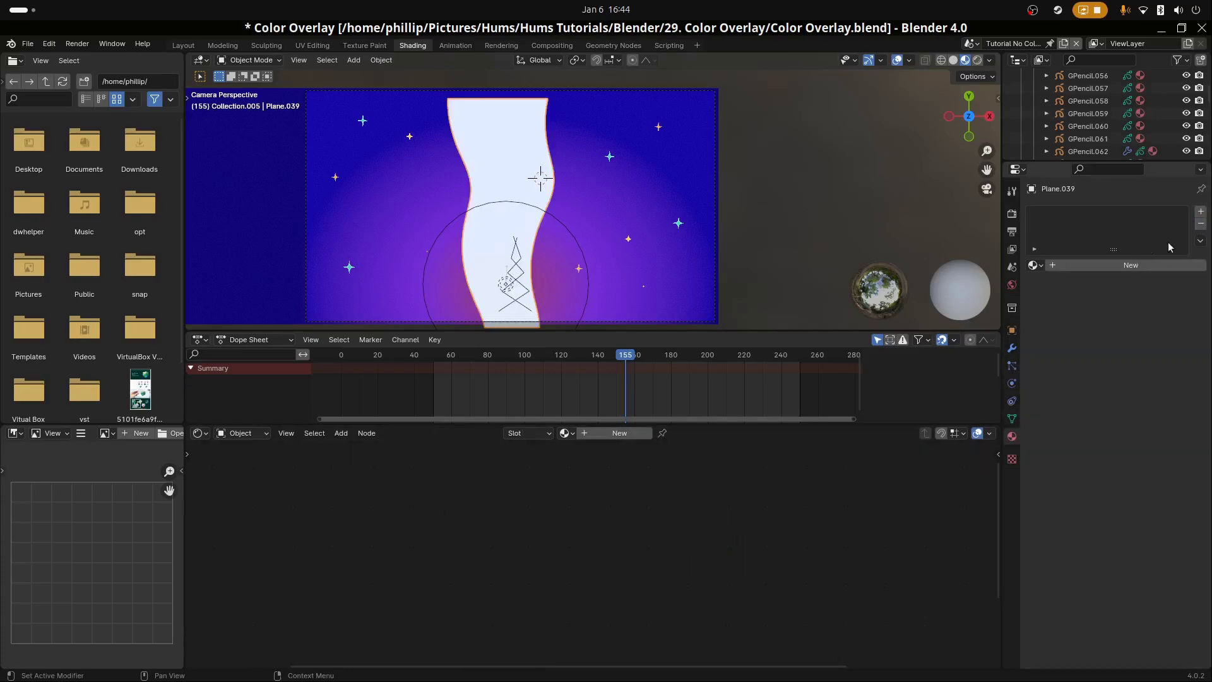
Give the wavy column a new material with an Emission surface in hex colour 553D8A
left_click(1157, 264)
left_click(1137, 344)
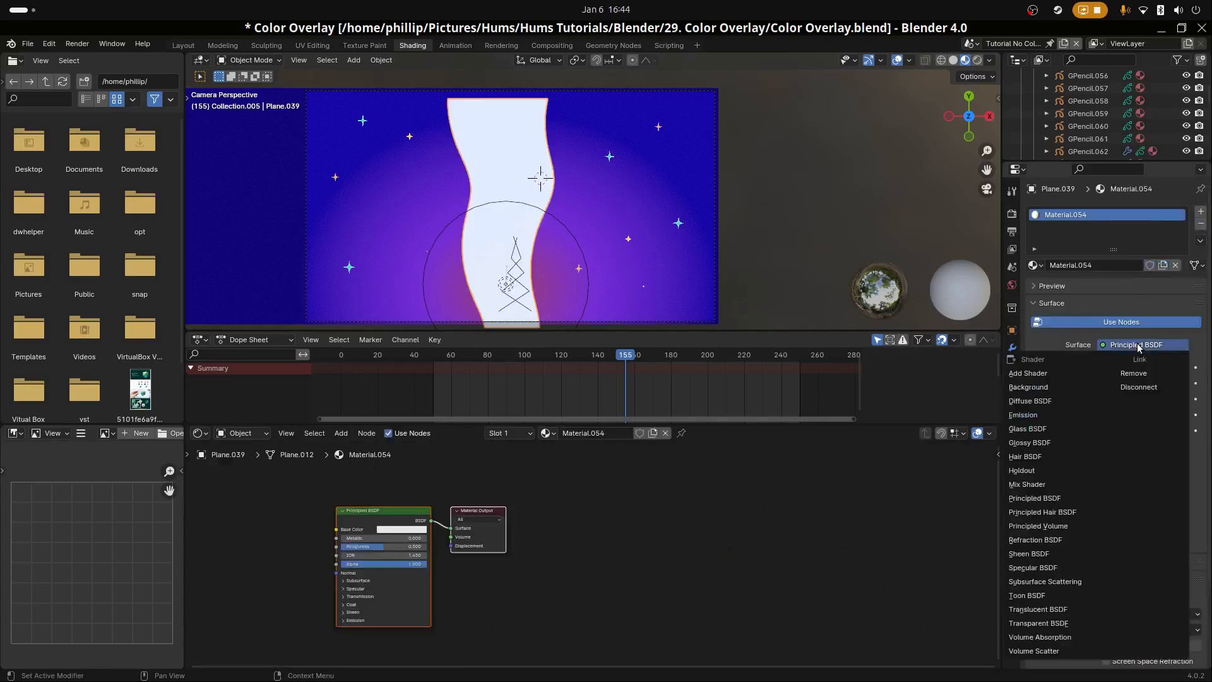
left_click(1029, 414)
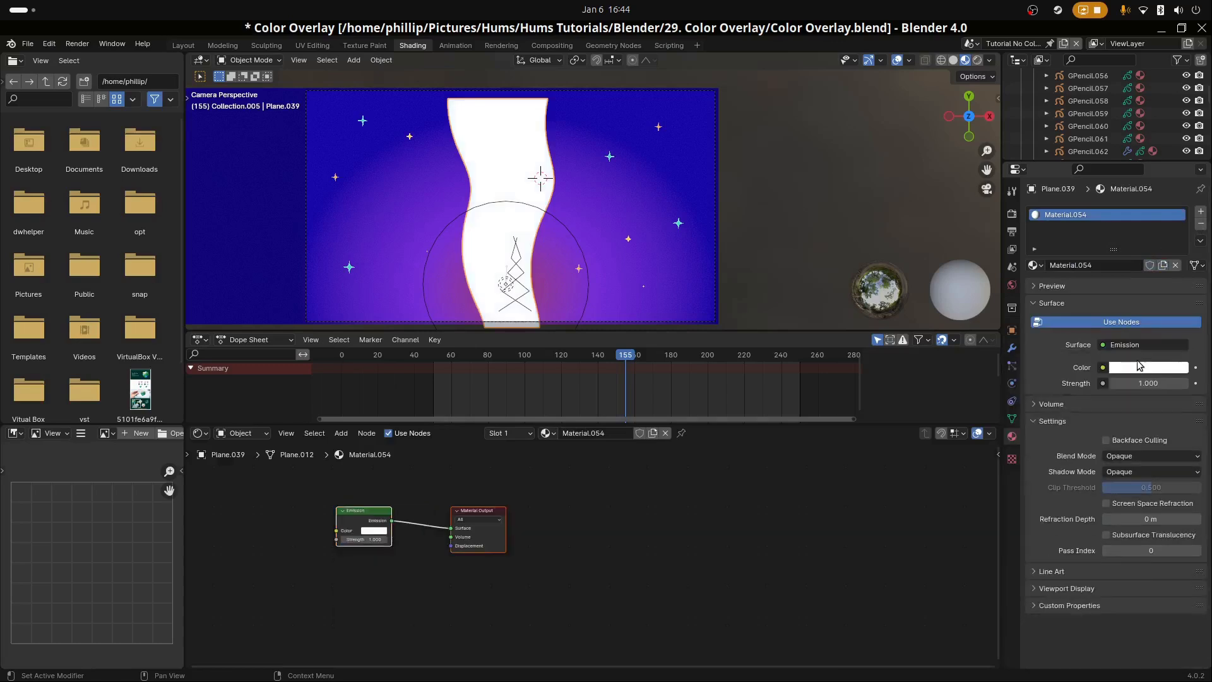
left_click(1148, 369)
left_click(1110, 311)
type("553D8A")
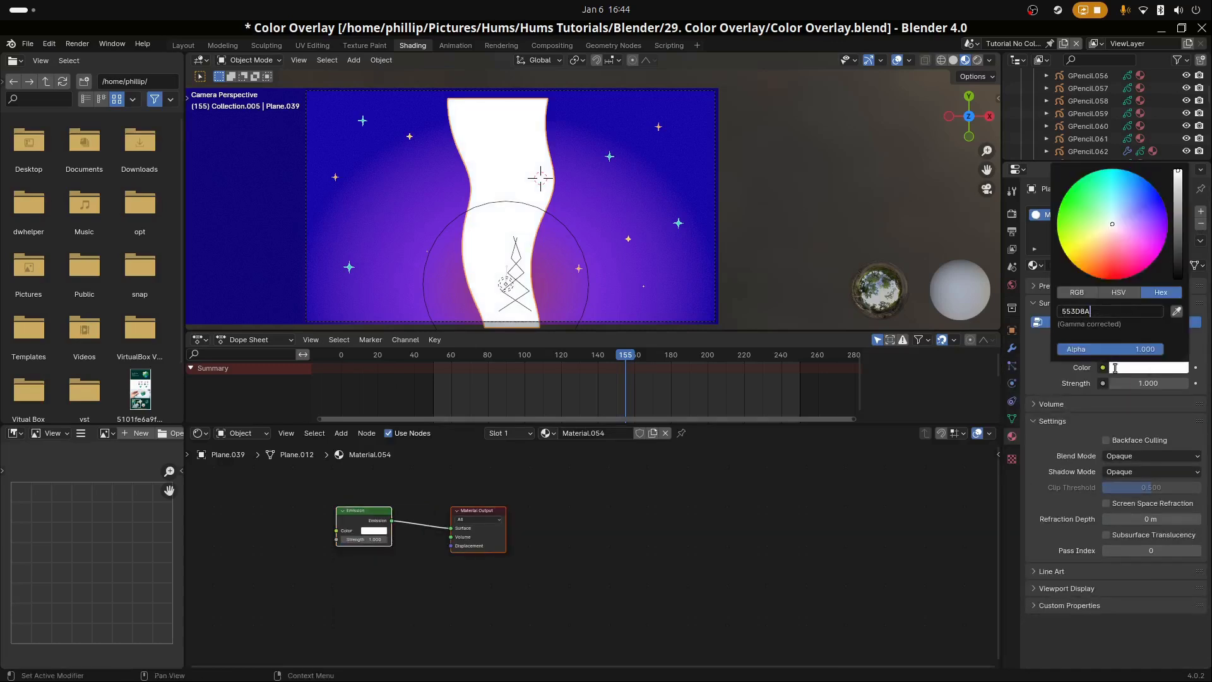
key("Return")
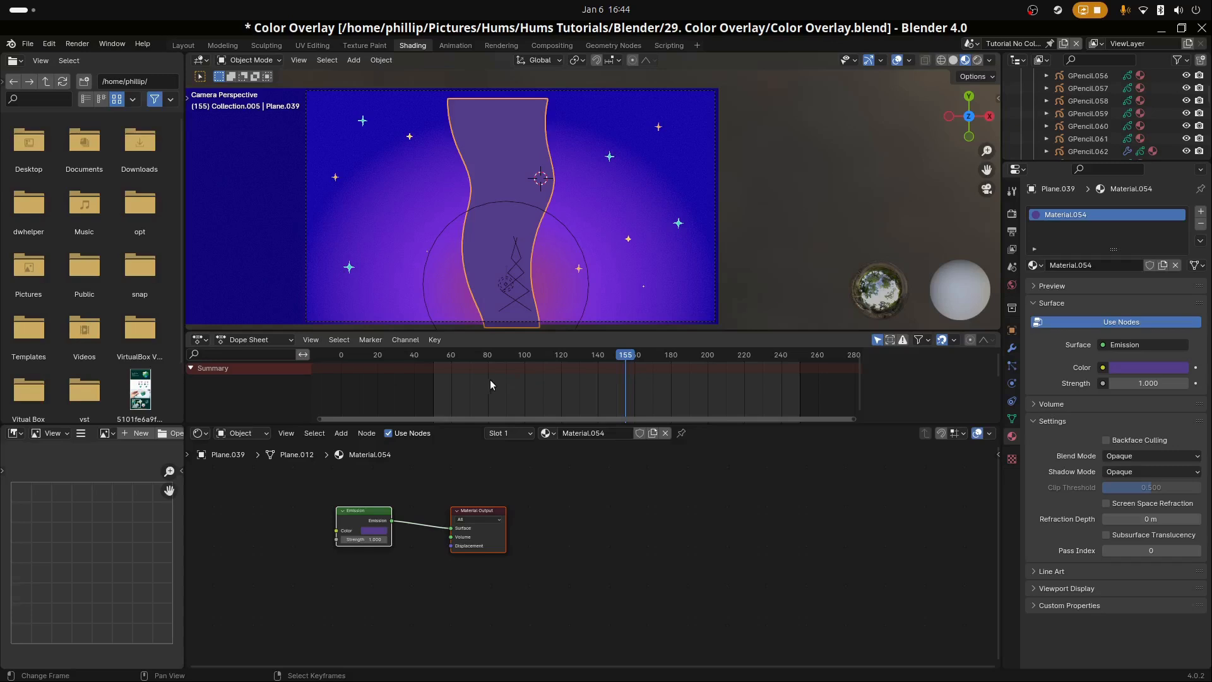
Duplicate the wavy column about 1.55 m along X and raise the copy about 0.06 m along Z
key("shift+d")
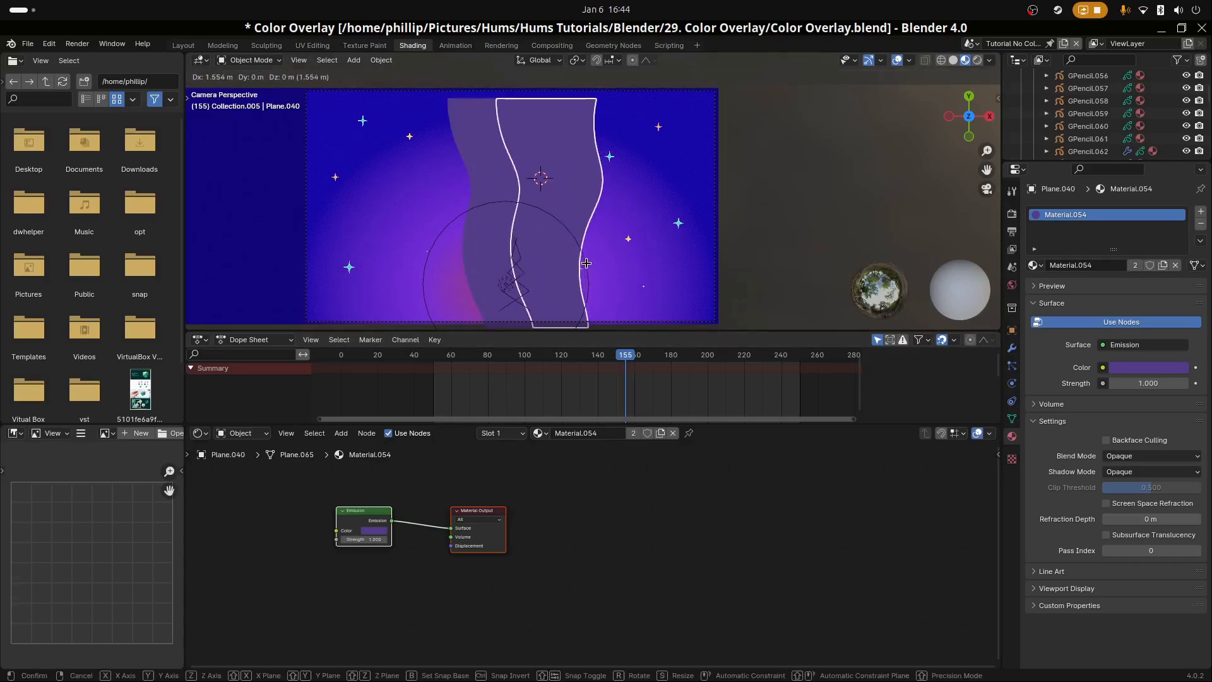
left_click(585, 267)
key("g")
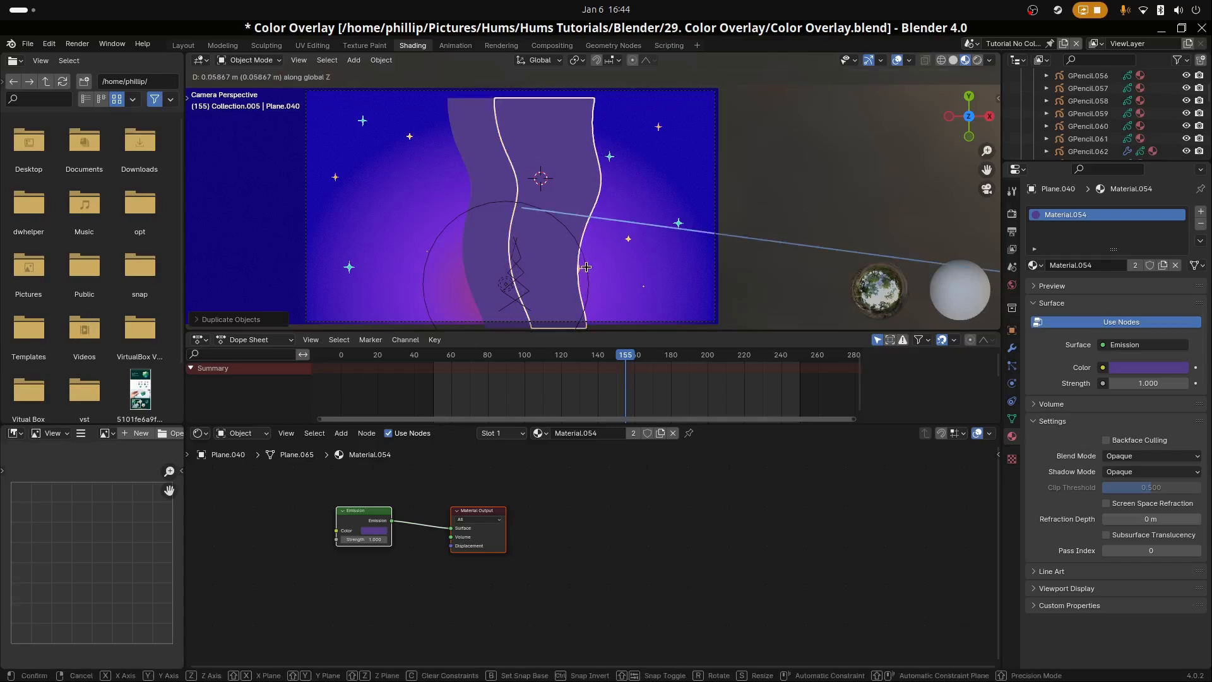
left_click(587, 269)
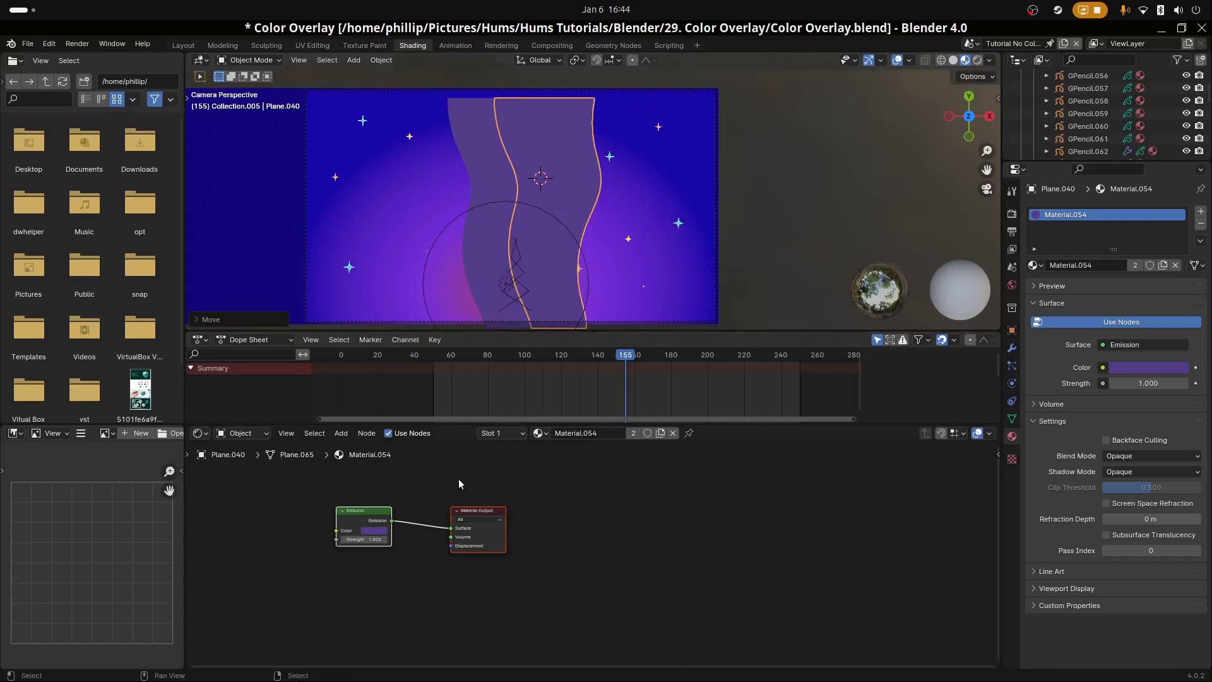
Delete the Emission node from the duplicated column's material and add a Mix Shader node
left_click(361, 512)
left_click_drag(450, 528, 307, 518)
key("x")
key("shift+a")
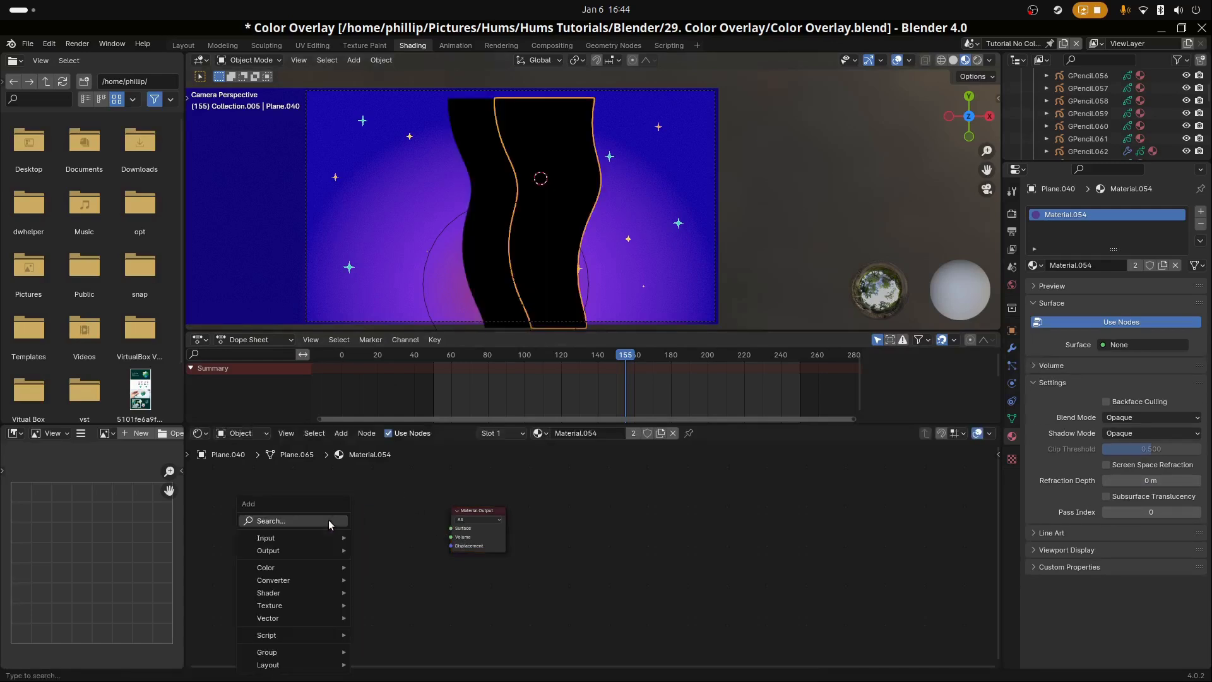
left_click(329, 523)
key("Return")
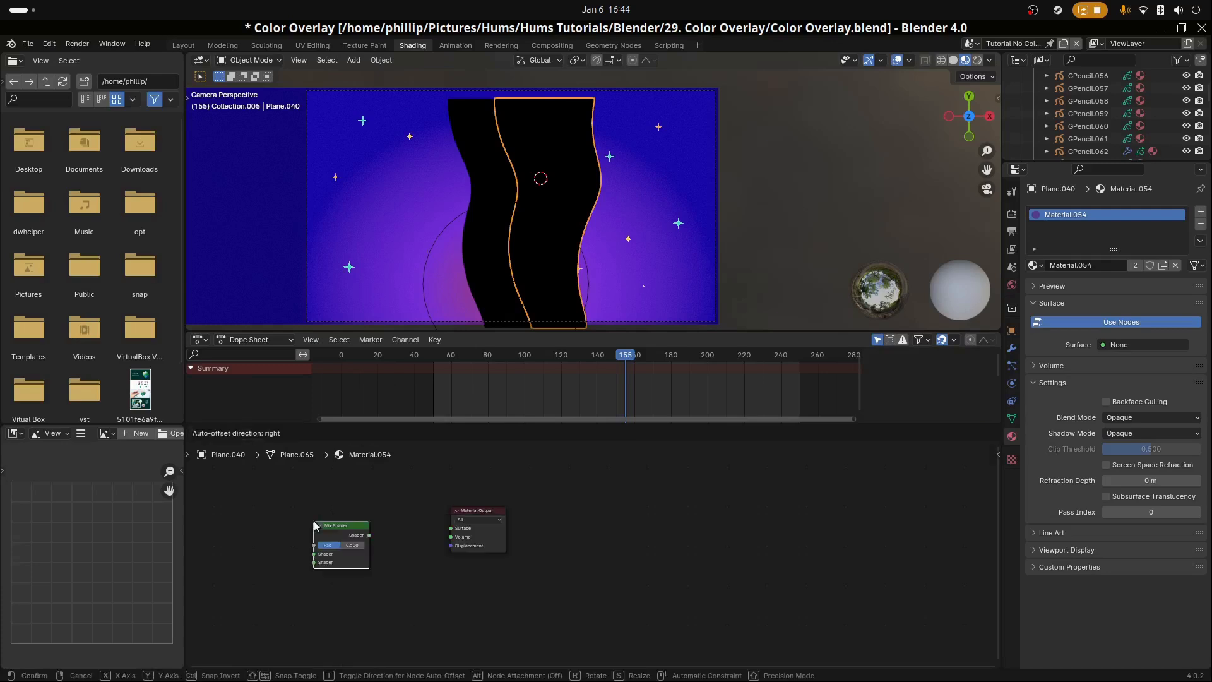
left_click(316, 521)
left_click(361, 496)
Add an Add Shader node above the Material Output, beside the Mix Shader
key("shift+a")
left_click(361, 490)
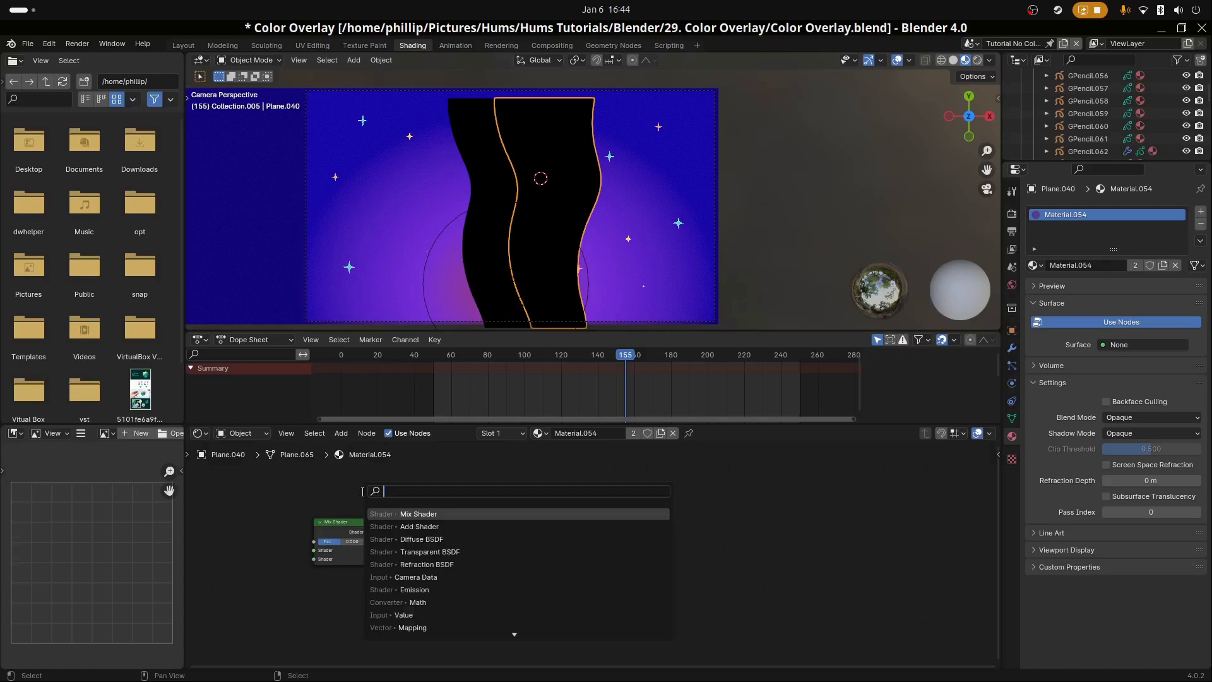
key("Down")
key("Return")
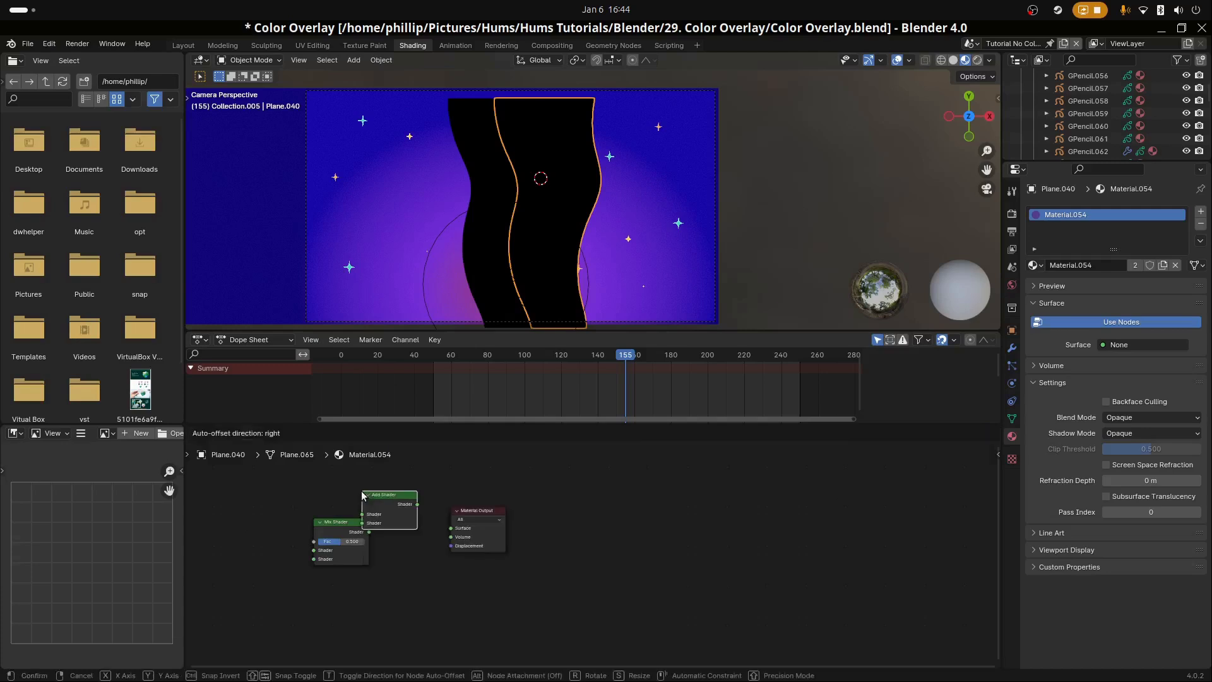
left_click(414, 491)
Add a Transparent BSDF node below and before the Mix Shader
key("shift+a")
left_click(343, 509)
type("trans")
key("Down")
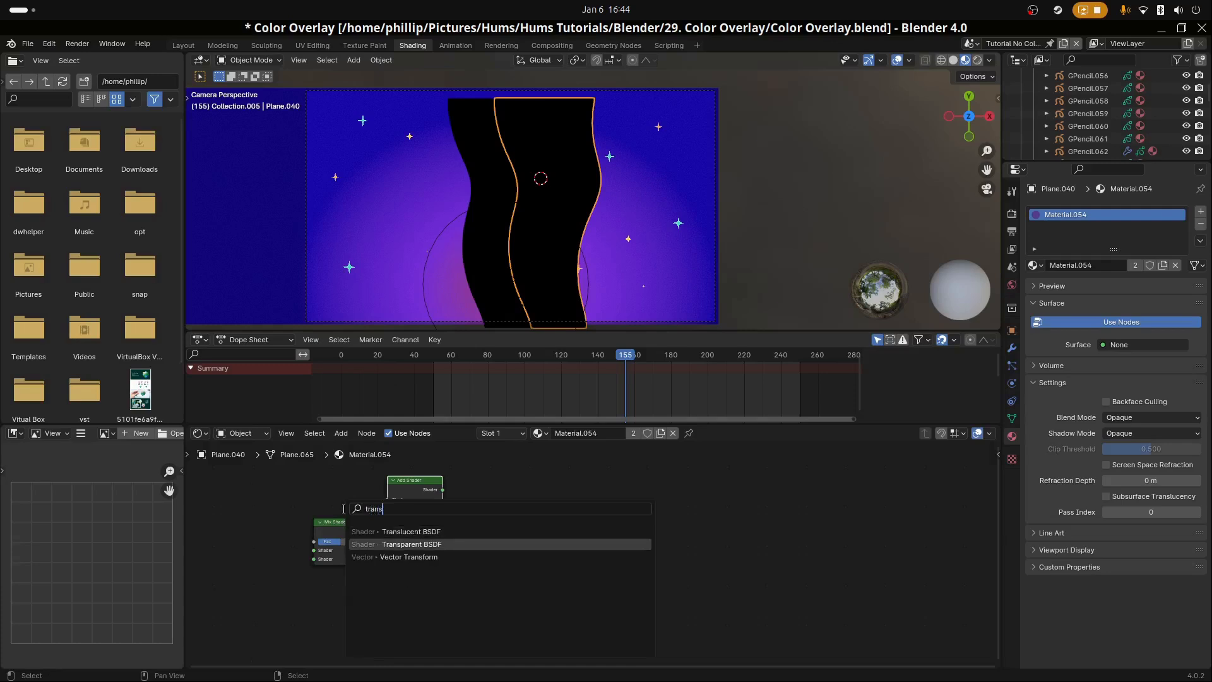
key("Return")
left_click(212, 574)
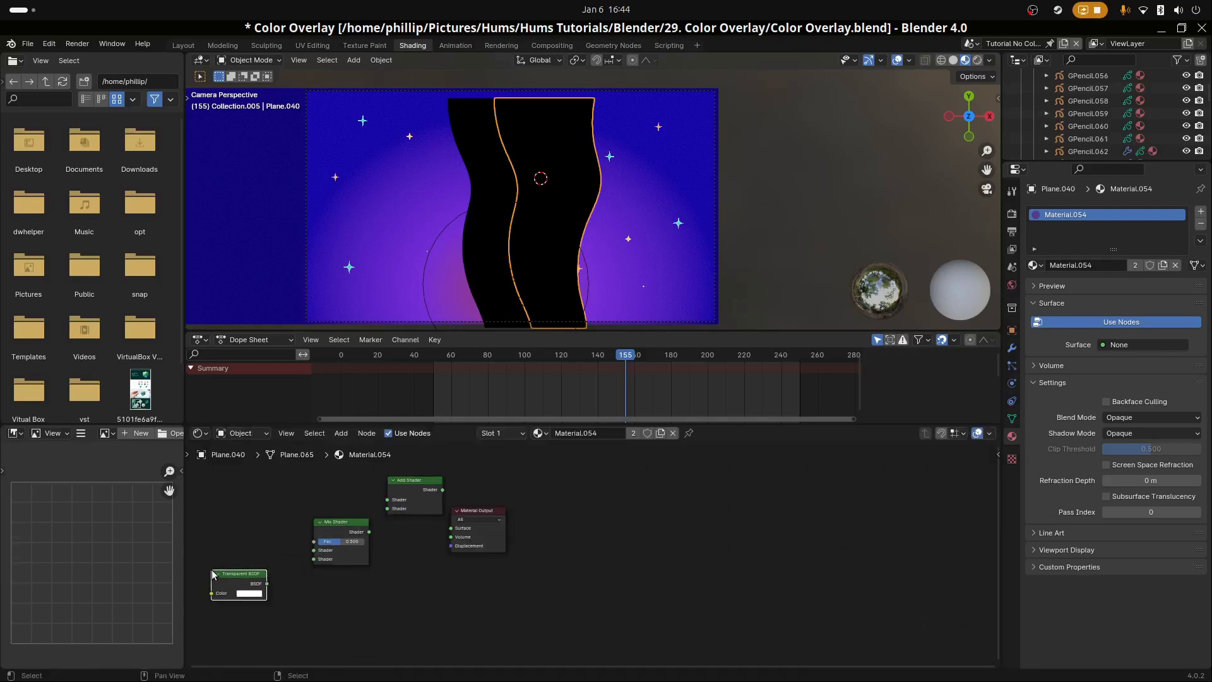
Add a Diffuse BSDF node above the Transparent BSDF
key("shift+a")
type("D")
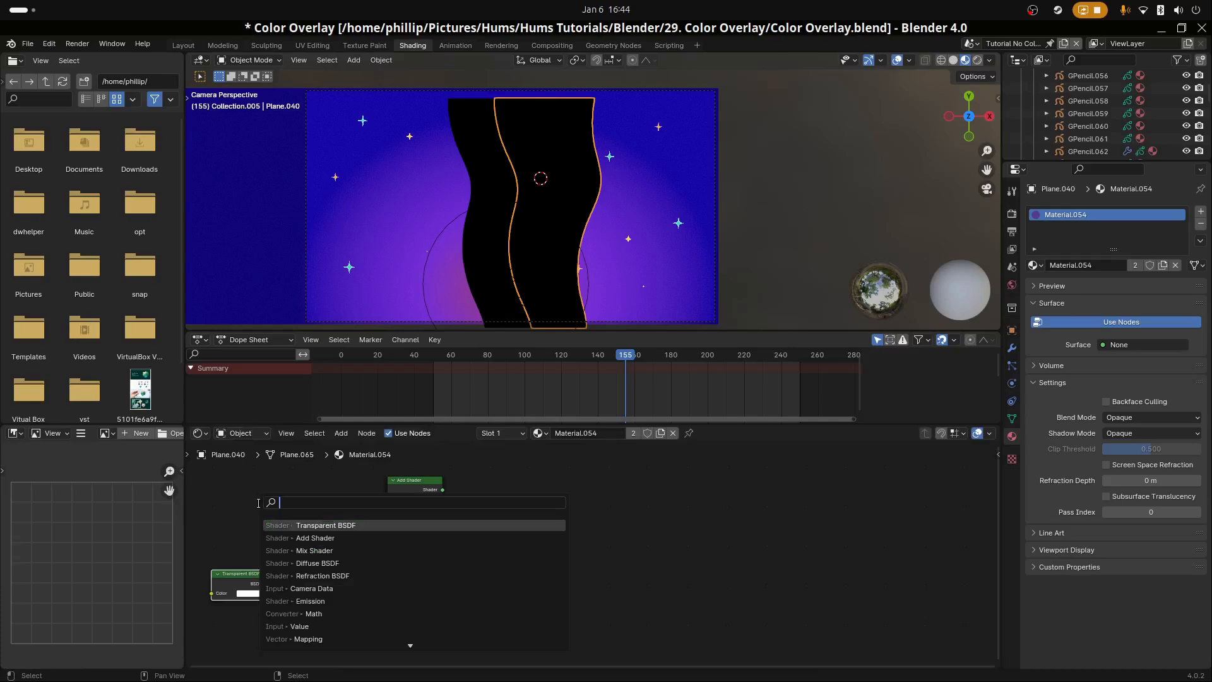
type("iffuse")
key("Return")
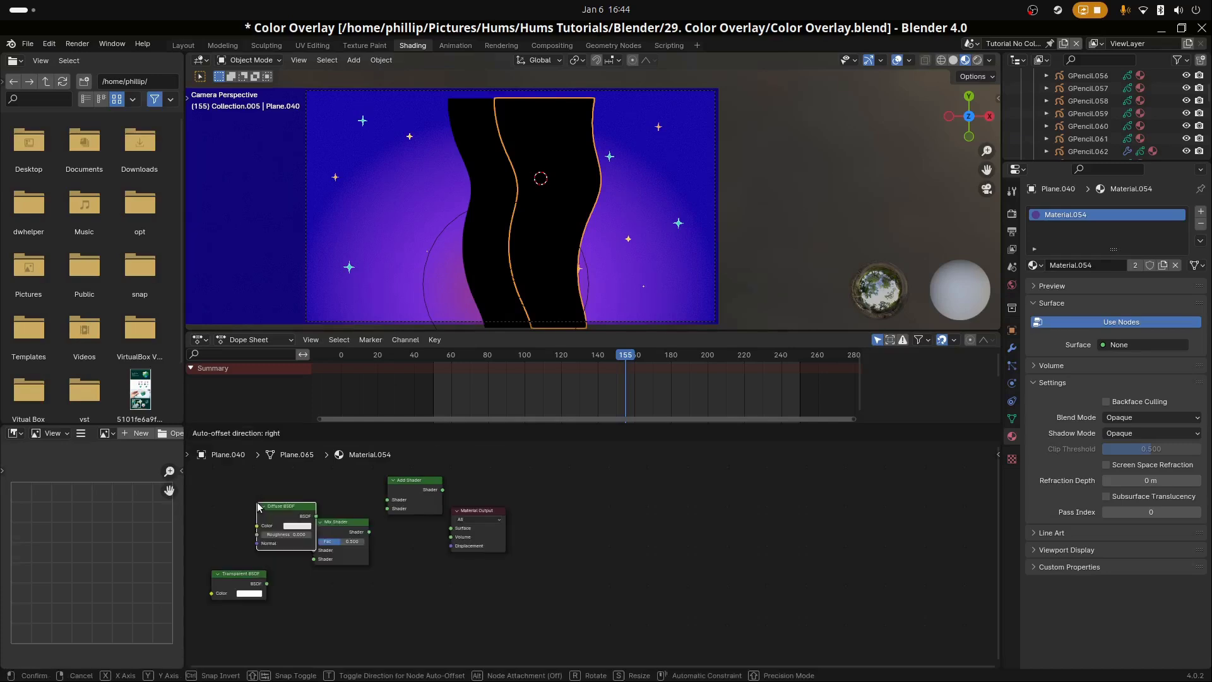
left_click(213, 497)
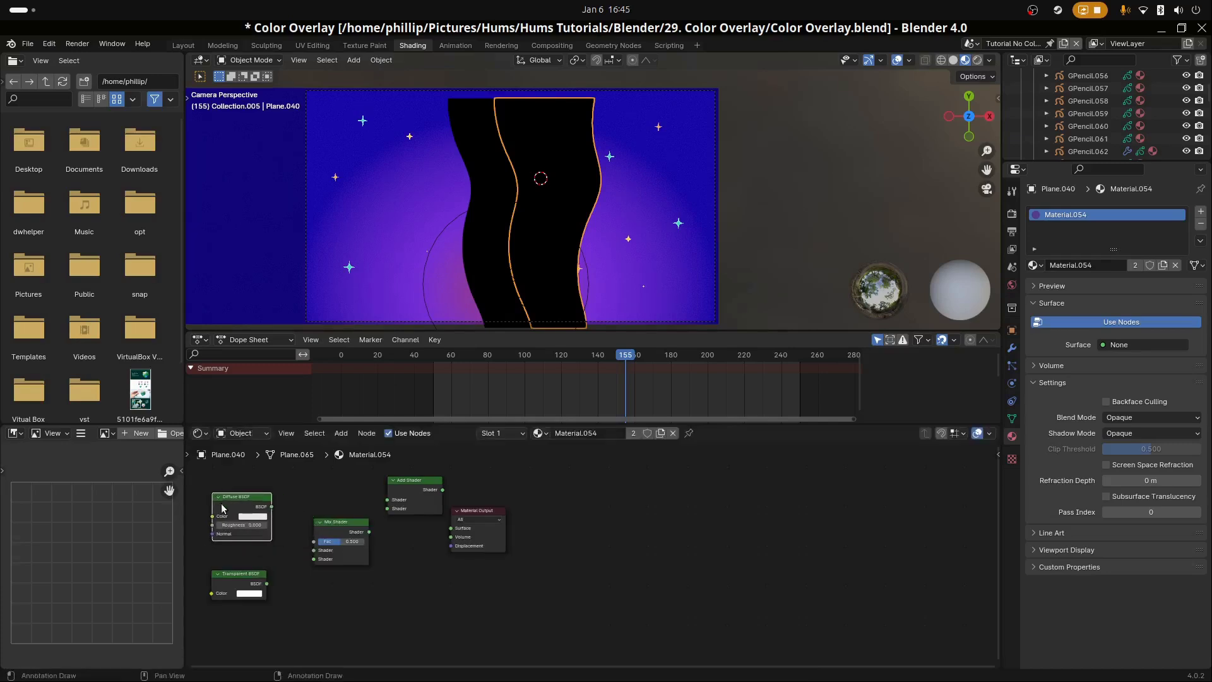
Connect Diffuse and Transparent BSDF to the Mix Shader, Mix Shader and Transparent BSDF to the Add Shader, and the Add Shader to the output Surface
left_click_drag(271, 506, 386, 499)
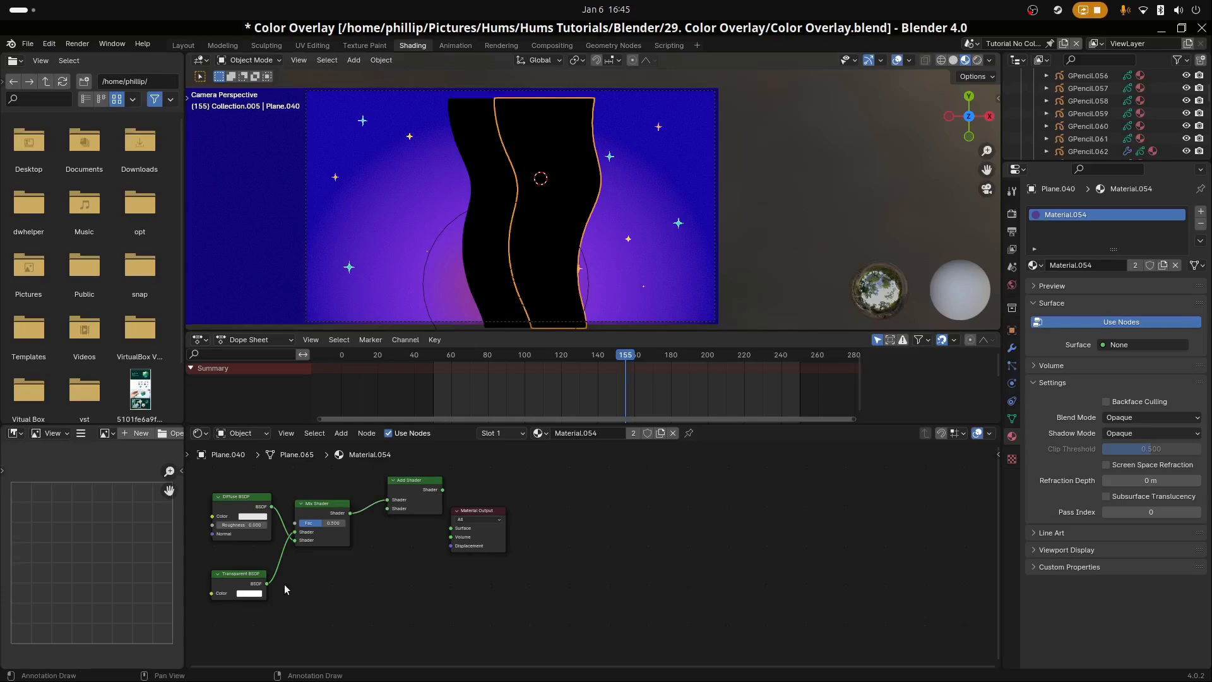
left_click_drag(267, 584, 388, 508)
left_click_drag(483, 510, 547, 471)
left_click_drag(442, 489, 535, 478)
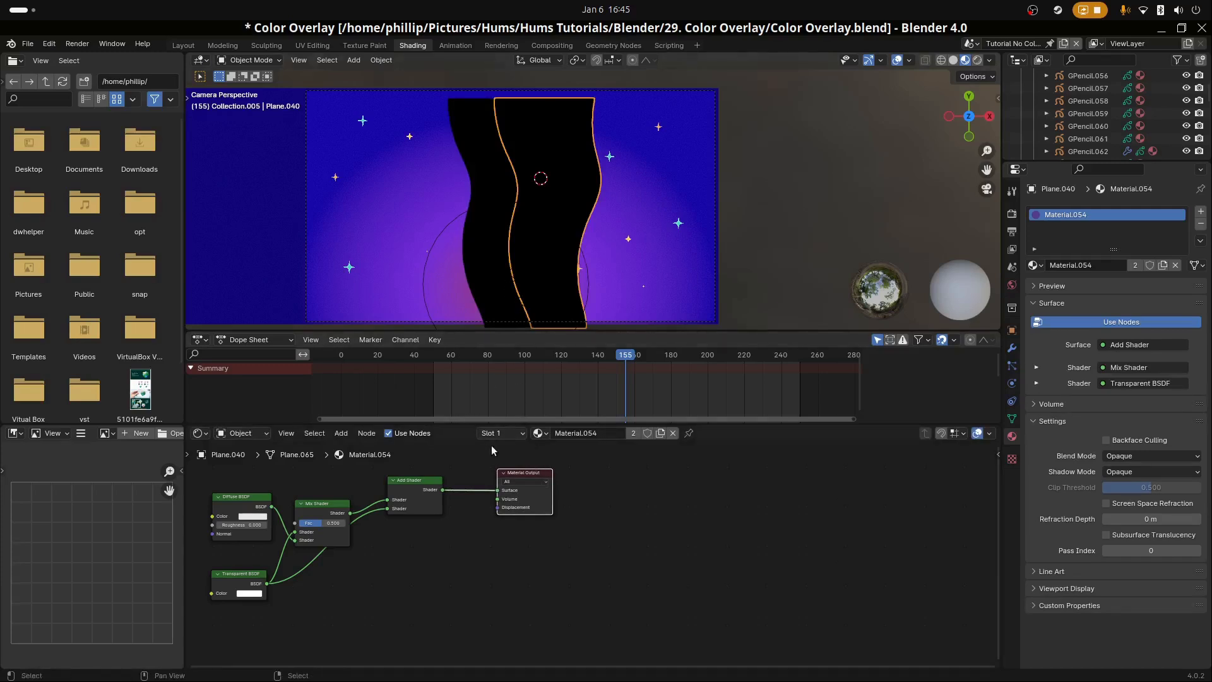
Make the duplicated column's material single-user so it is separate from the original column's
left_click(483, 290)
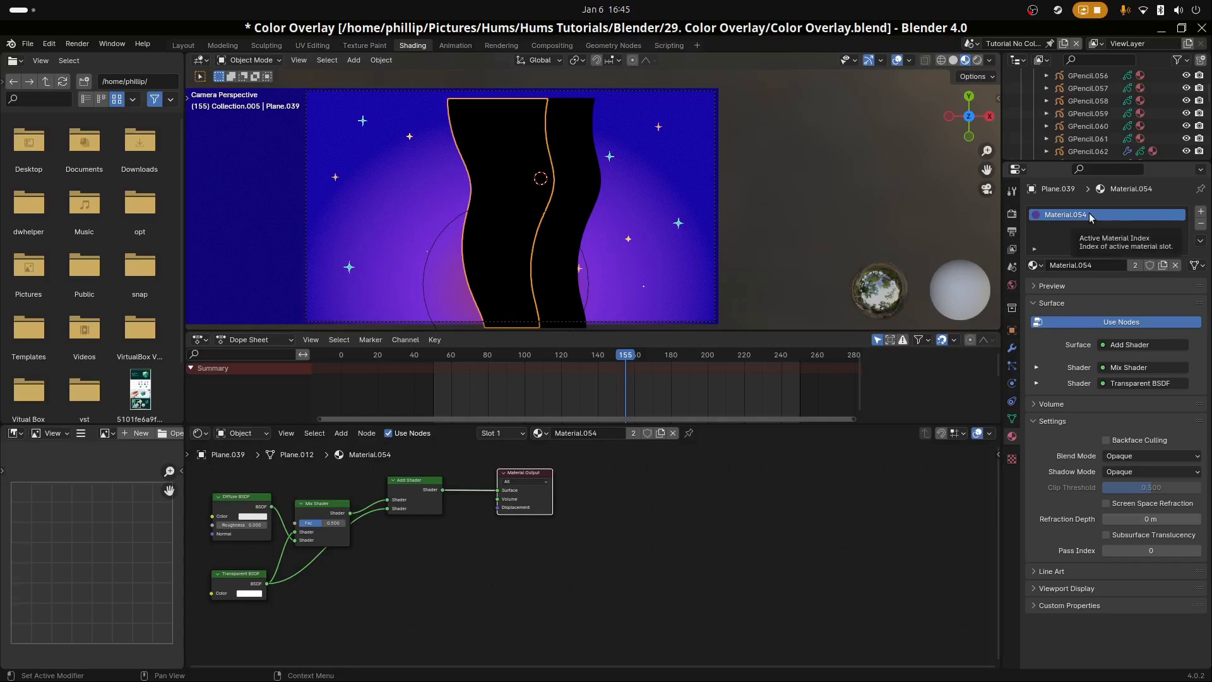
left_click(584, 228)
key("u")
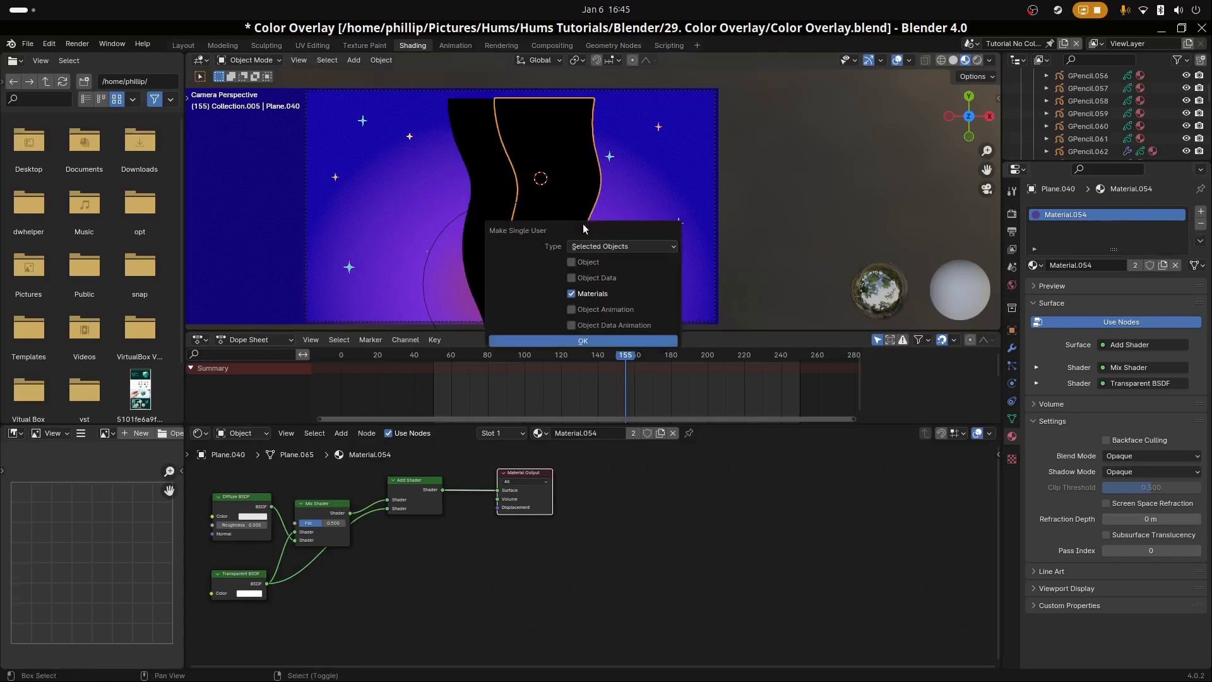
left_click(615, 341)
Replace the original column's material with a new one using an Emission surface in a dark purple colour
left_click(474, 246)
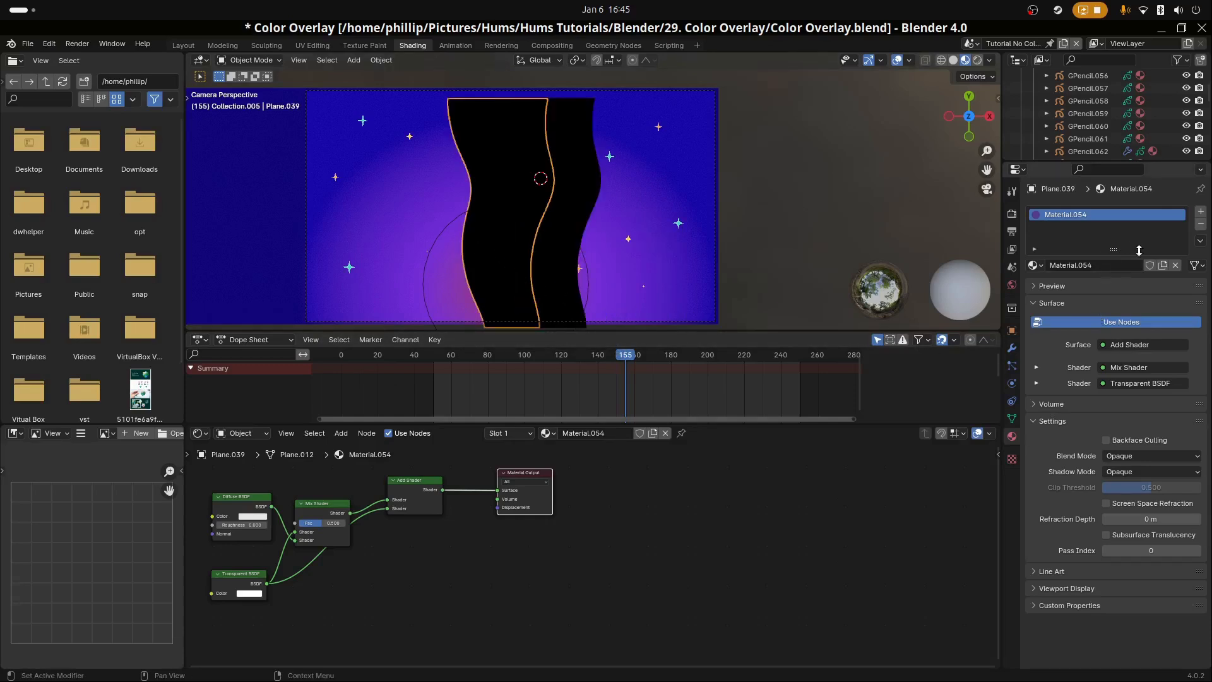
left_click(1200, 224)
left_click(1123, 265)
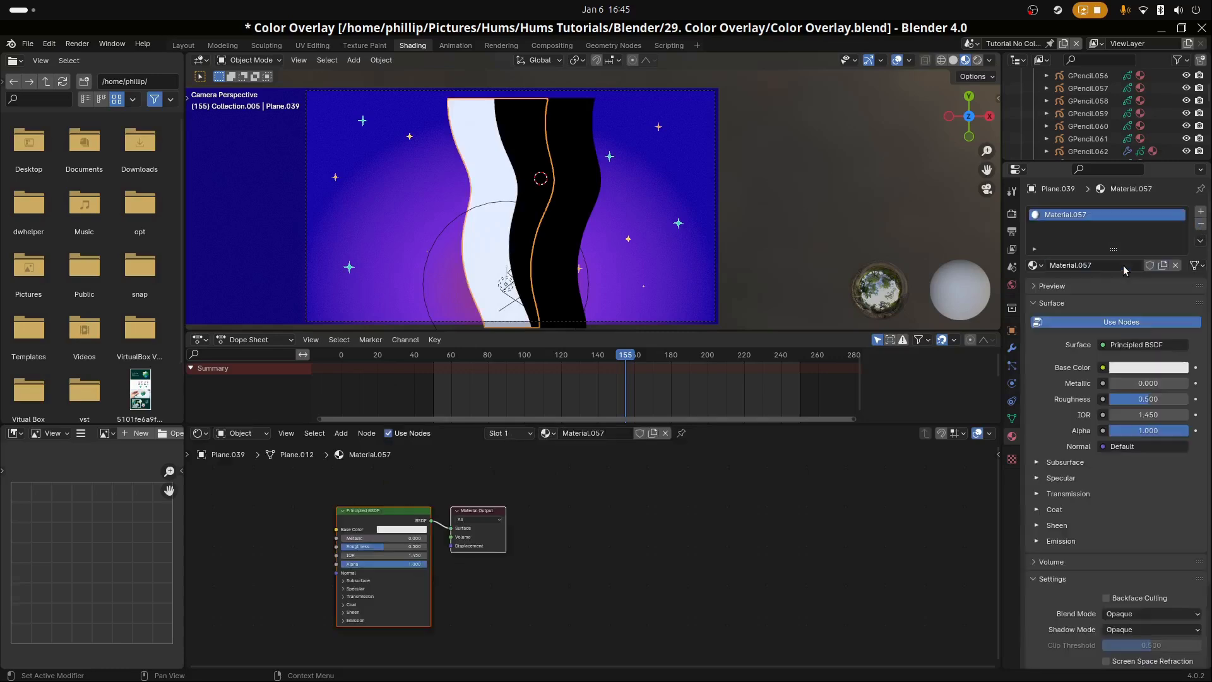
left_click(1125, 346)
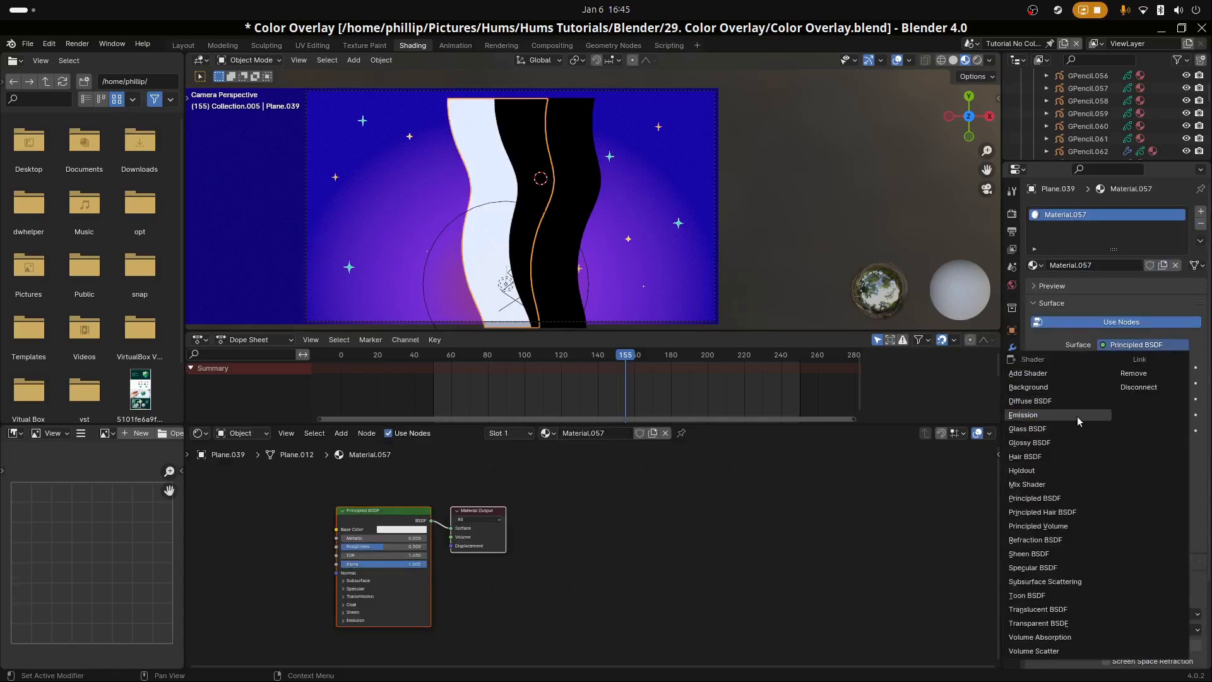
left_click(1043, 416)
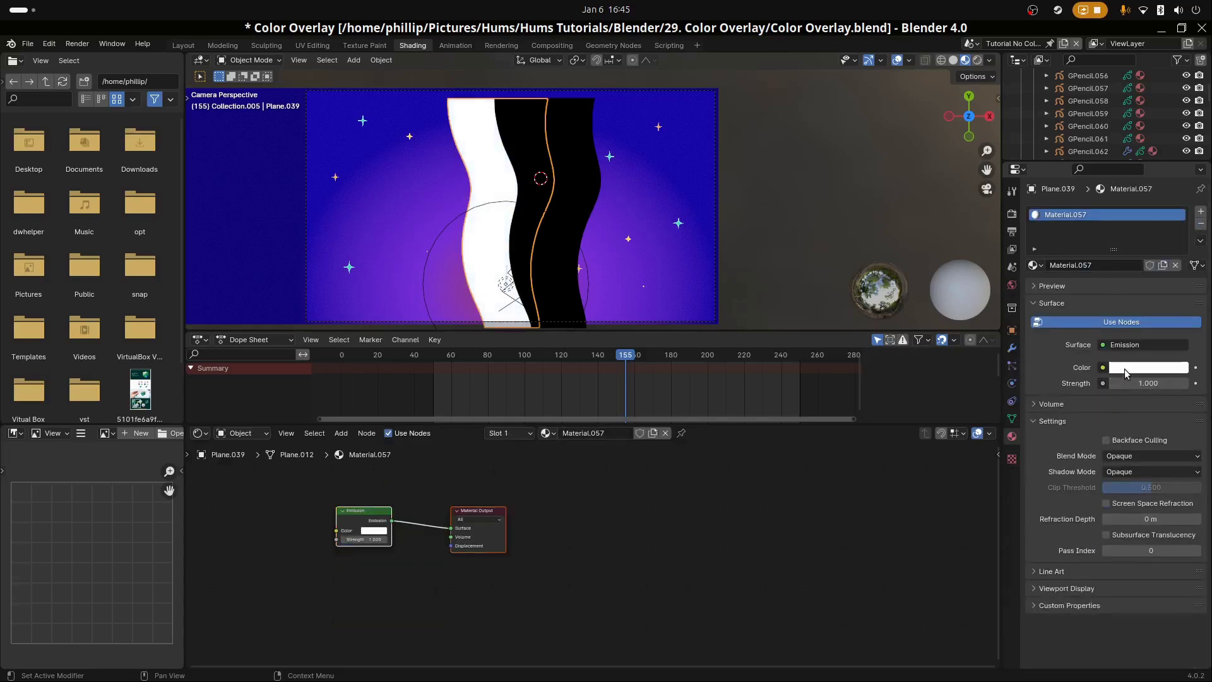
left_click(1124, 369)
left_click_drag(1127, 207, 1142, 227)
Set the Blend Mode of the duplicated column's material to Alpha Blend
left_click(544, 286)
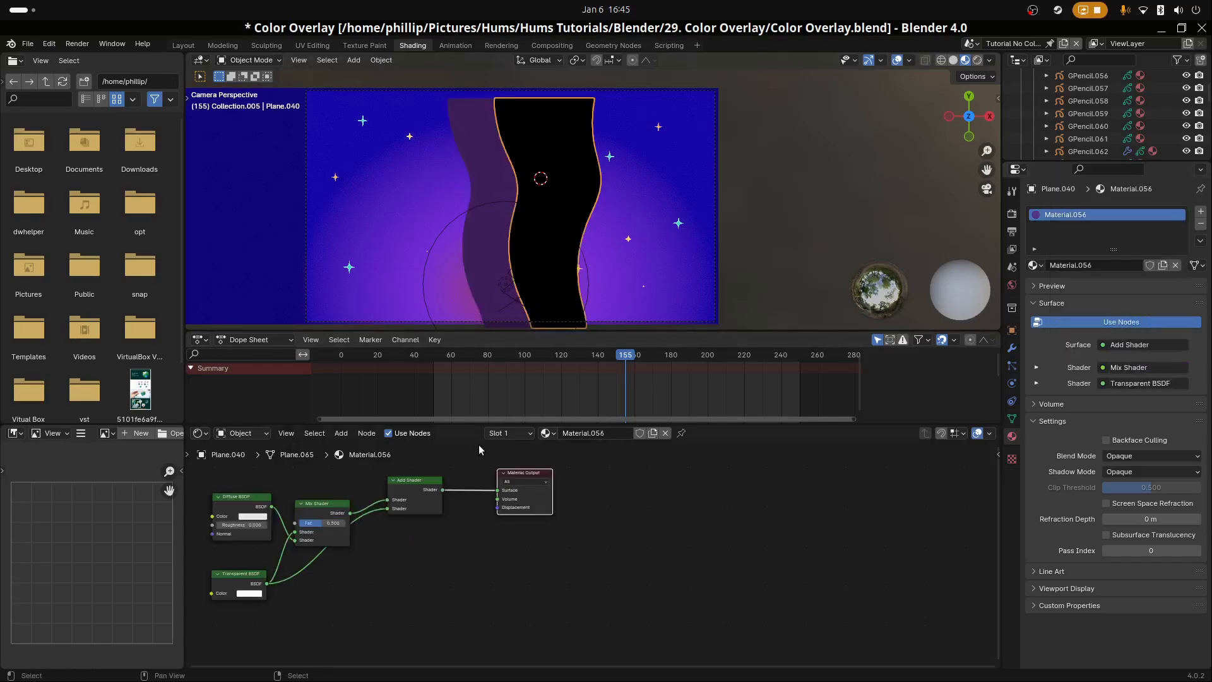
left_click(1136, 456)
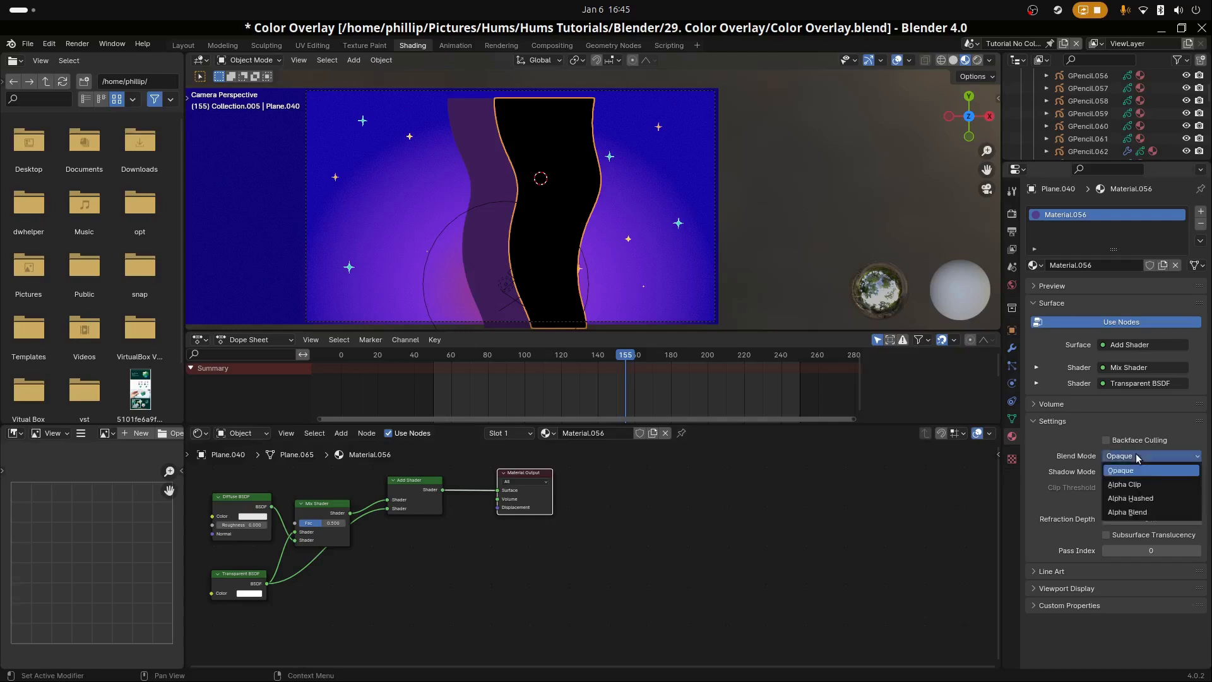
left_click(1132, 512)
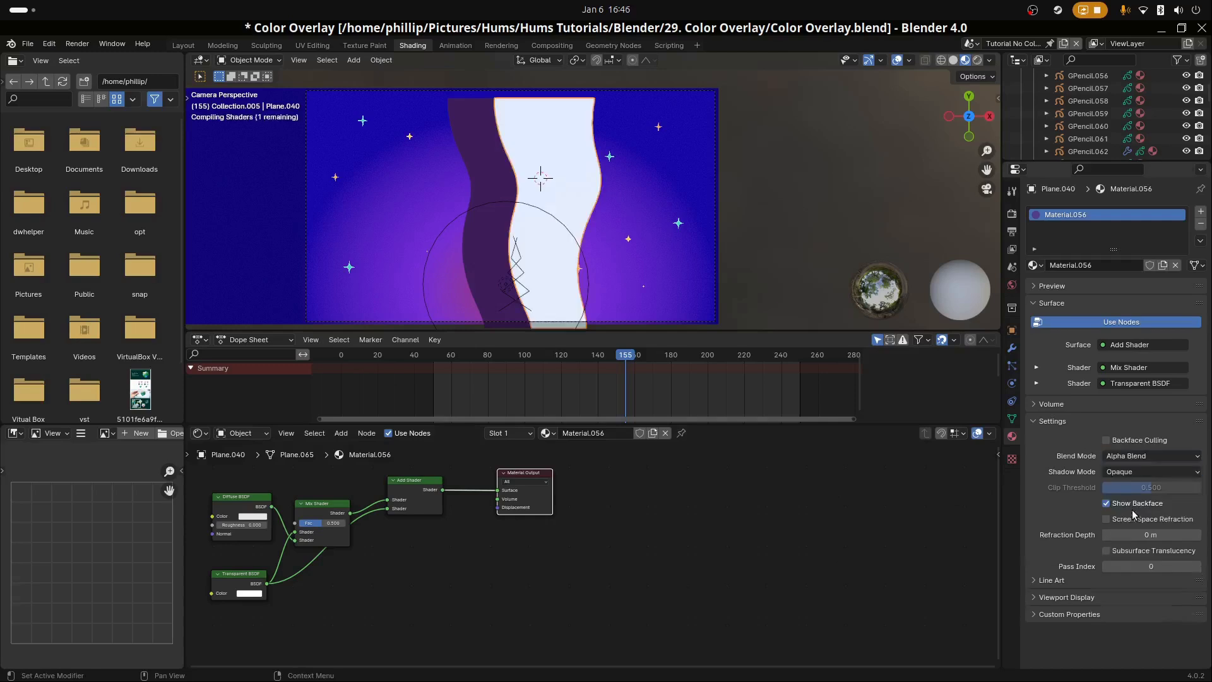
scroll(505, 126, "up", 2)
scroll(505, 120, "down", 1)
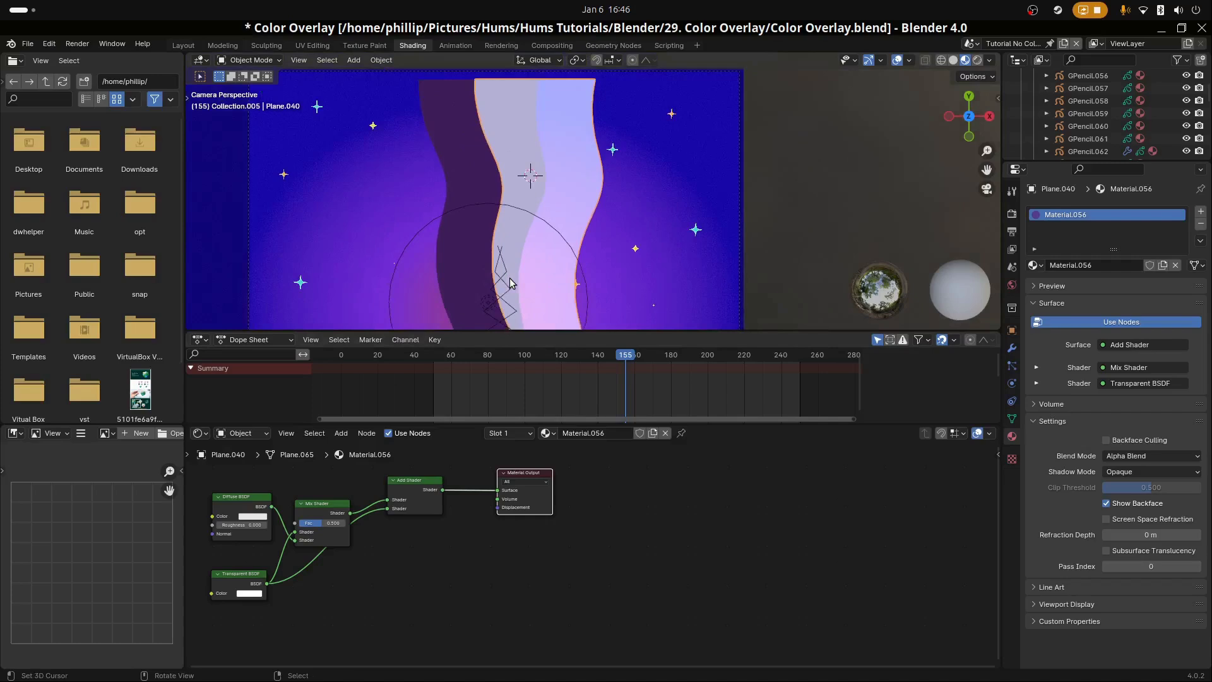
scroll(494, 143, "down", 1)
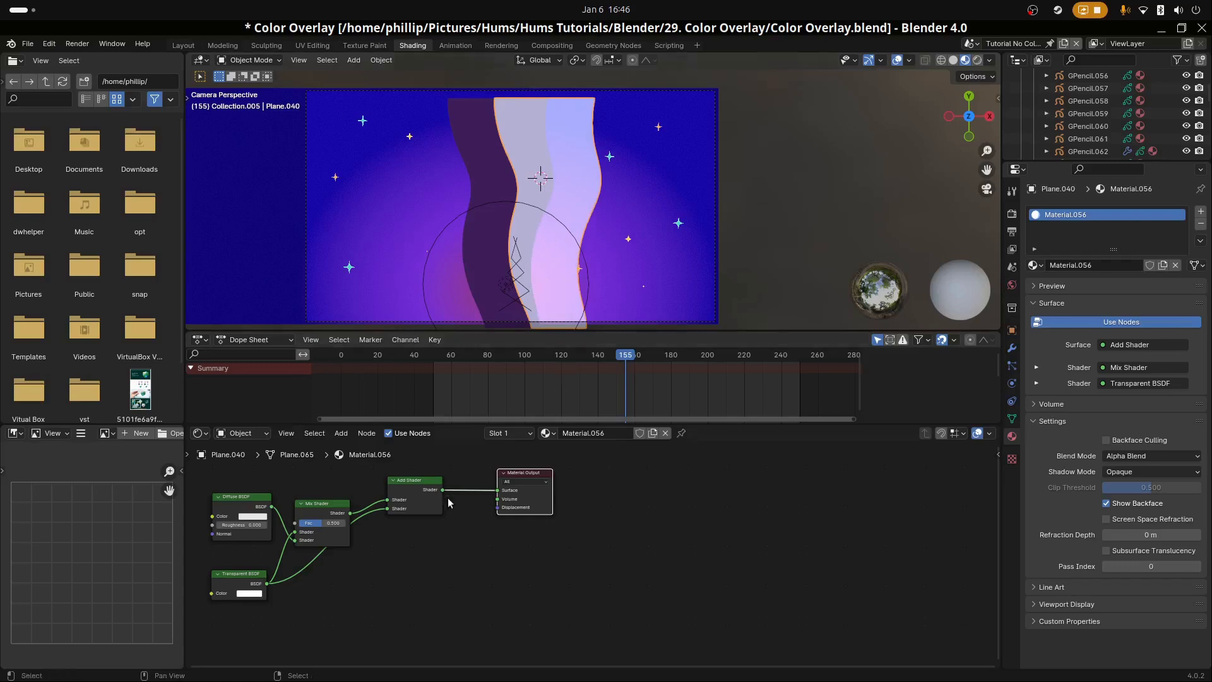
Change the Diffuse BSDF colour of the duplicated column's material to a saturated red
scroll(435, 502, "left", 5)
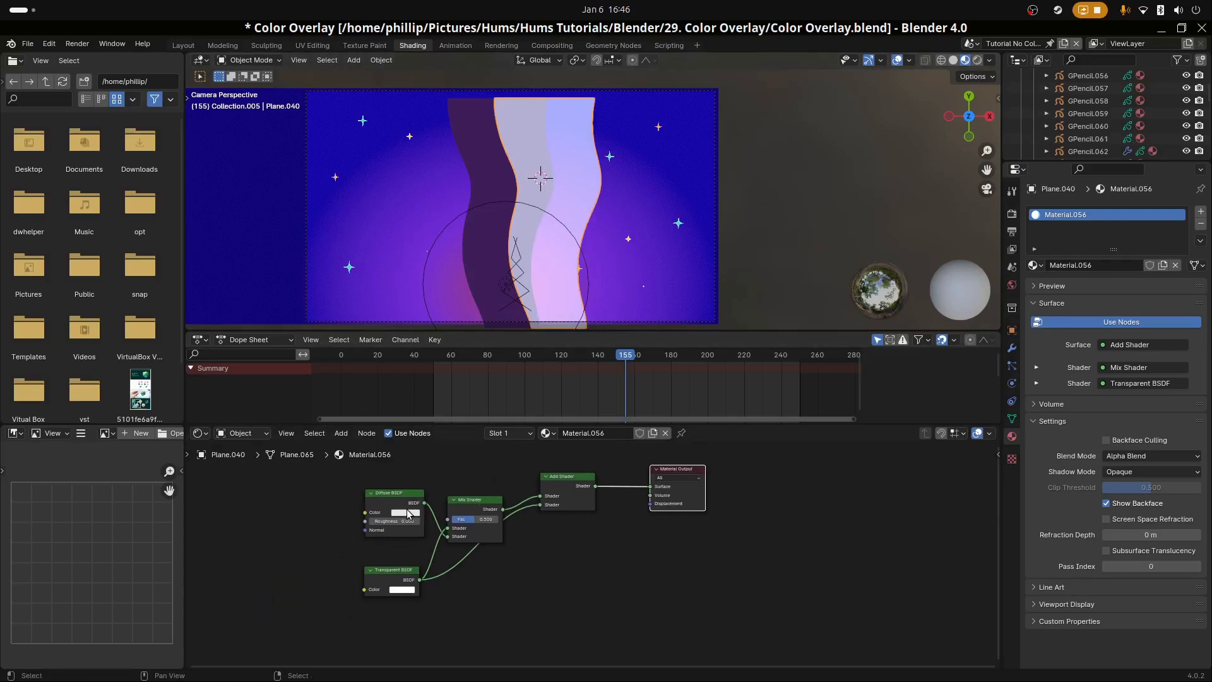
left_click(407, 513)
left_click_drag(426, 426, 435, 454)
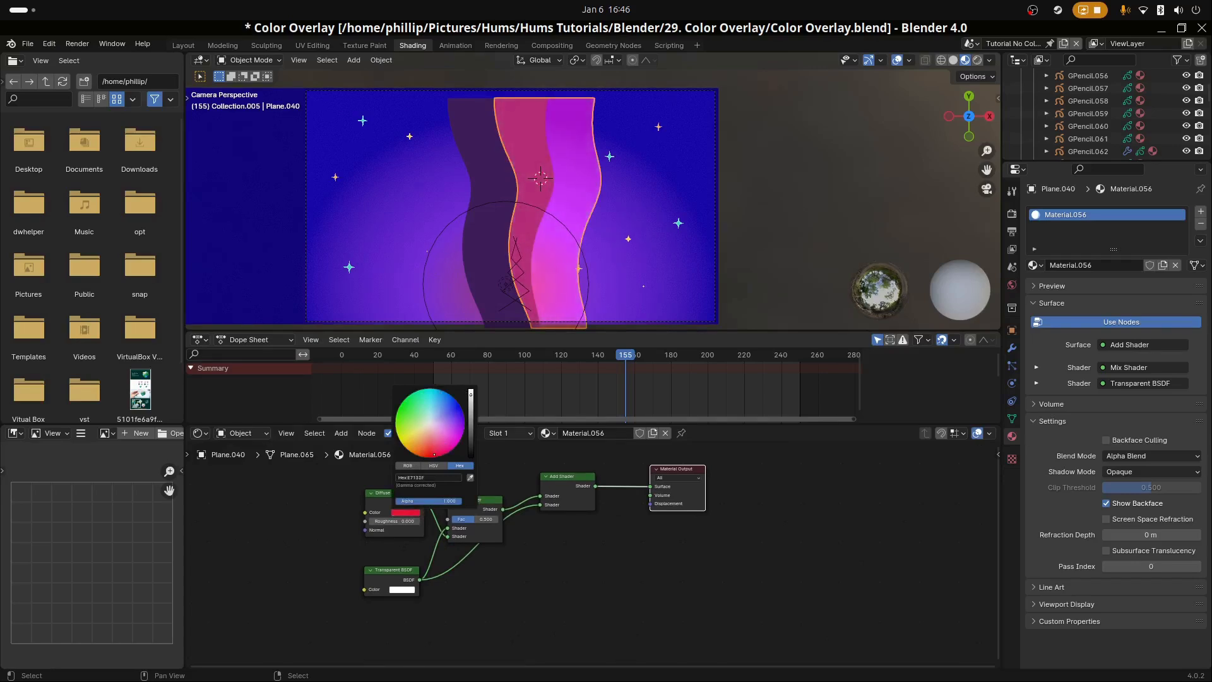
left_click(494, 151)
left_click(536, 177)
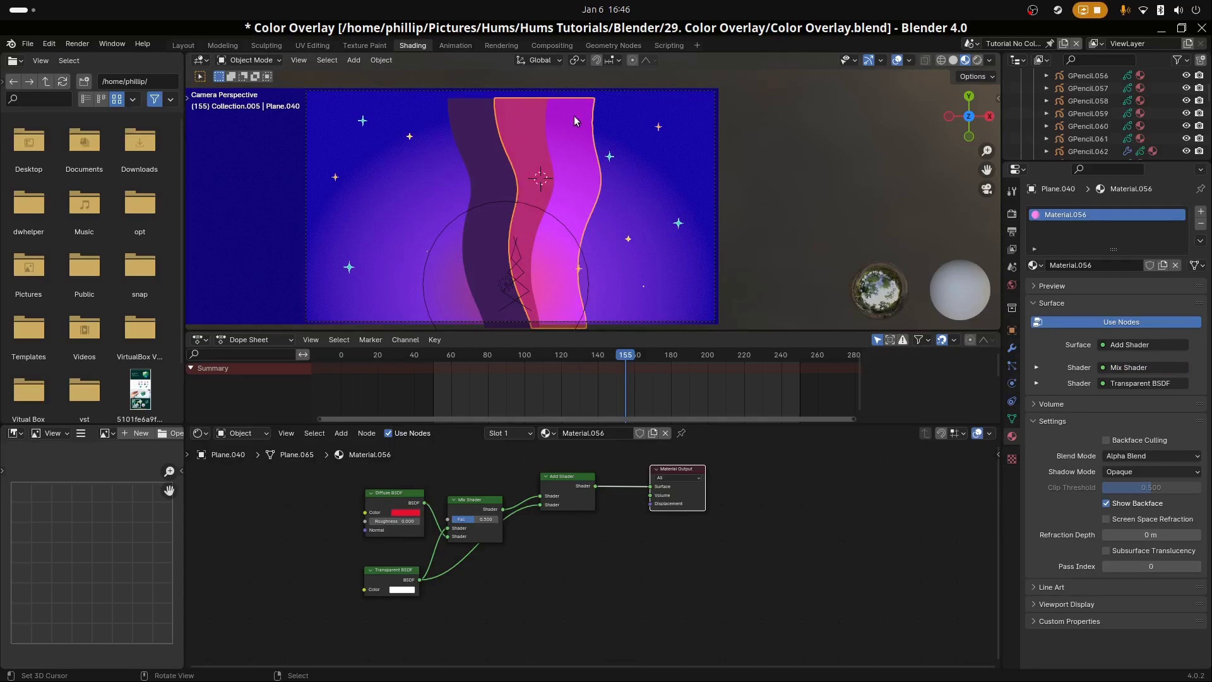
Tint the Transparent BSDF colour of the duplicated column's material light pink
left_click(391, 594)
mouse_move(421, 524)
left_mouse_down()
mouse_move(418, 510)
mouse_move(402, 523)
left_mouse_up()
mouse_move(403, 522)
left_mouse_down()
mouse_move(462, 504)
mouse_move(427, 495)
mouse_move(431, 520)
mouse_move(444, 513)
mouse_move(428, 526)
mouse_move(433, 505)
left_mouse_up()
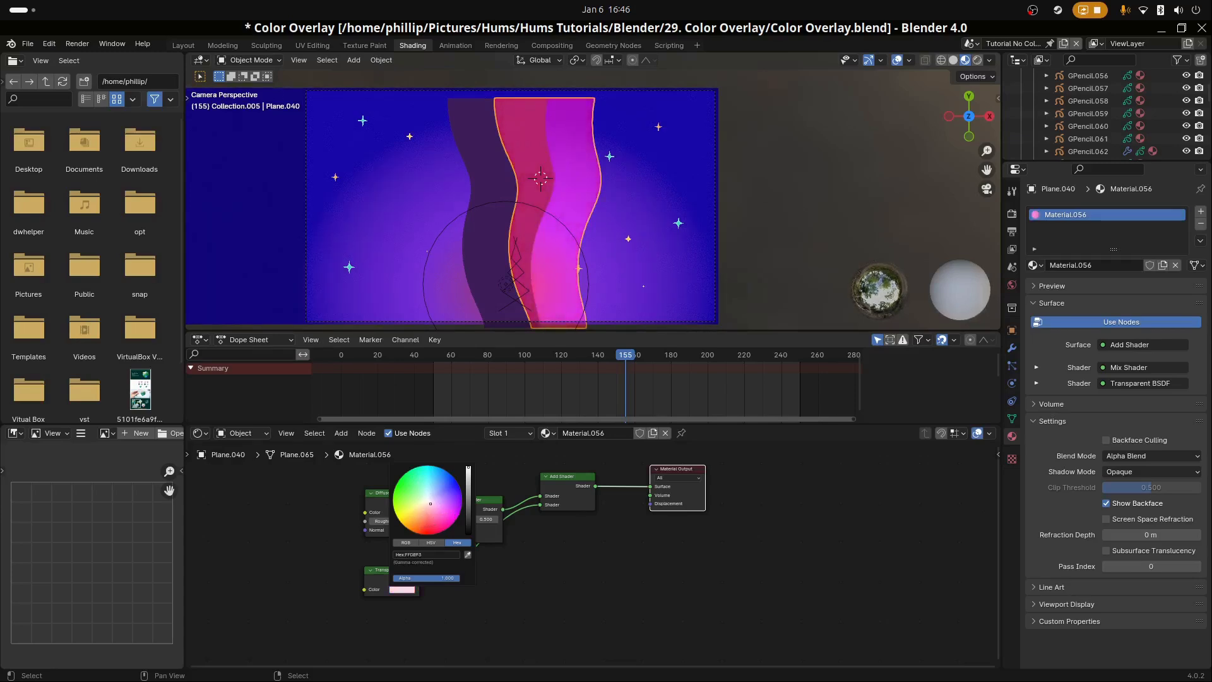
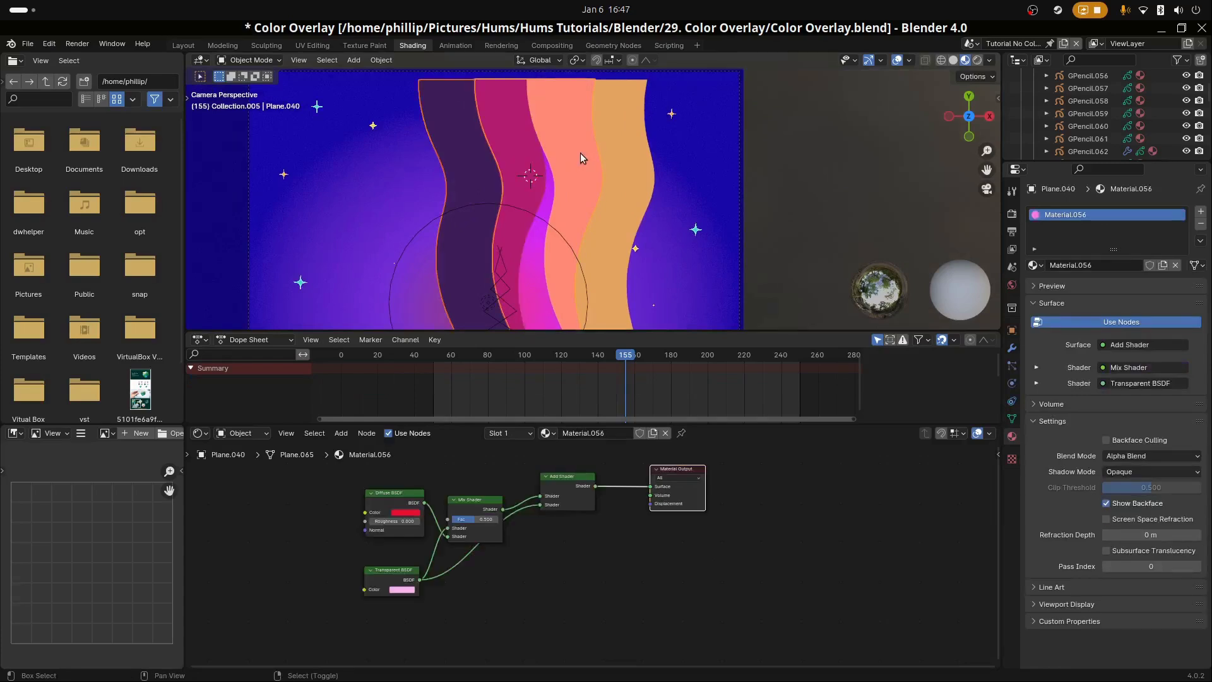
Examine how the purple, overlay and orange columns overlap by selecting each of them in turn
left_click(562, 154)
left_click(473, 149)
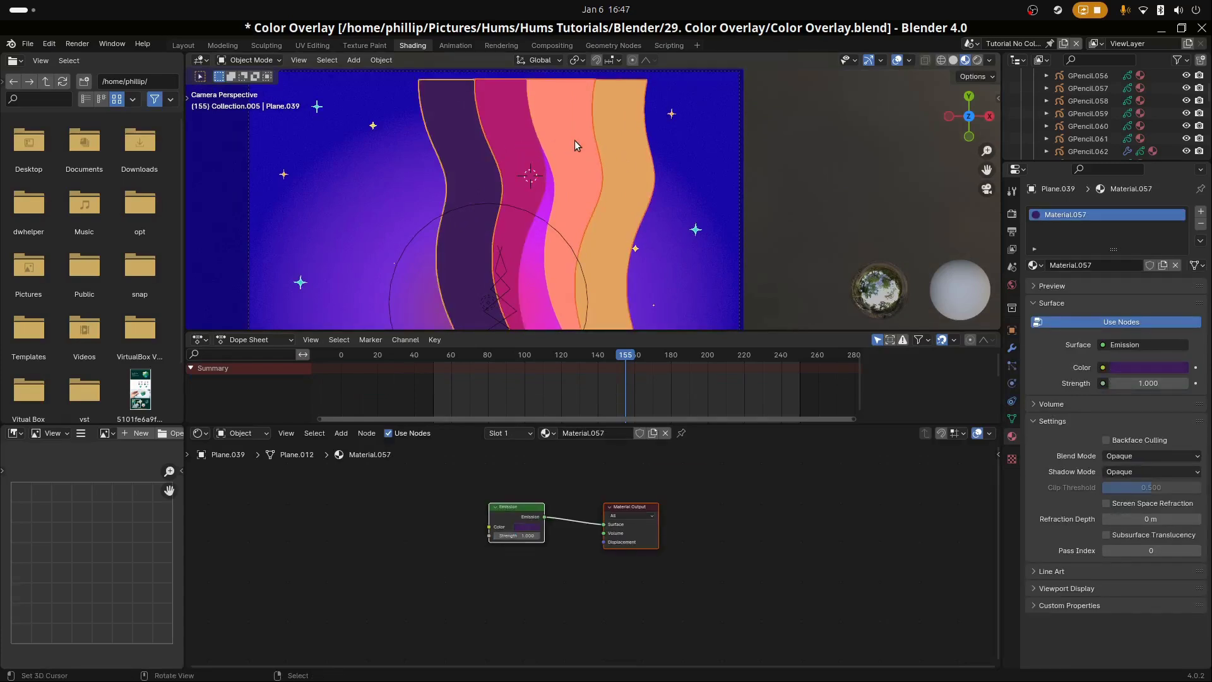
scroll(570, 140, "down", 1)
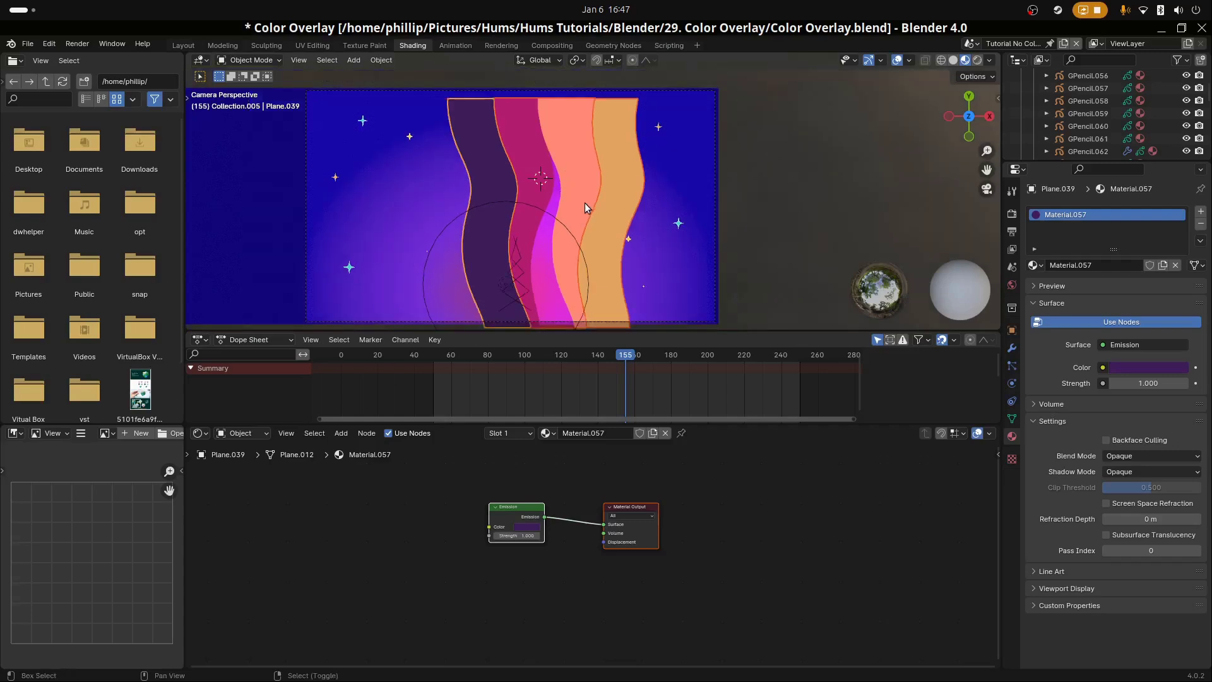
middle_click_drag(584, 202, 545, 214, "shift")
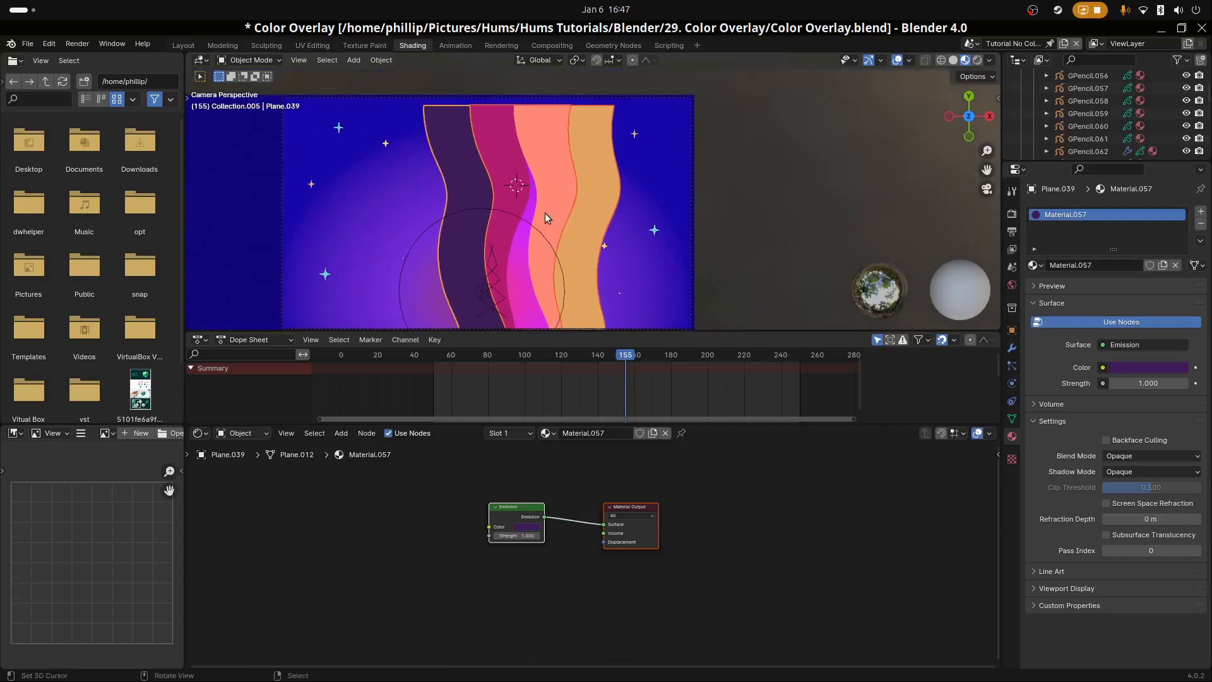
left_click(529, 293)
left_click(515, 292)
left_click(510, 184)
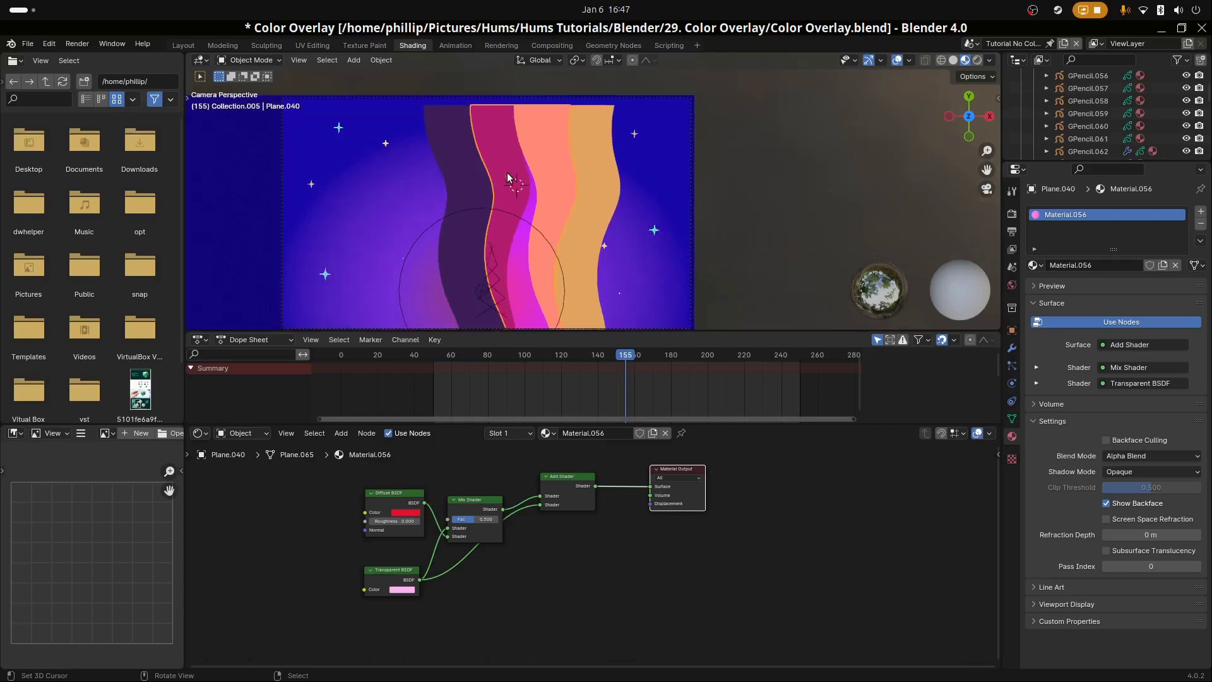
right_click(467, 200, "shift")
left_click(464, 190)
left_click(506, 193)
left_click(452, 171)
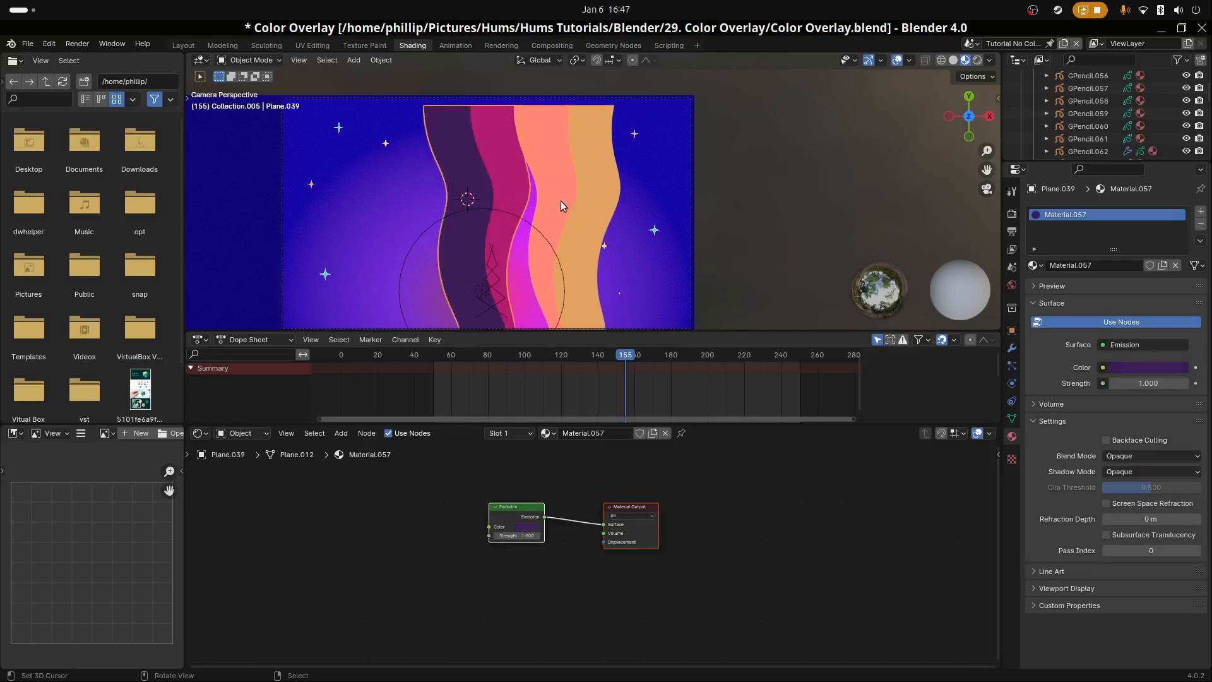
left_click(544, 127)
left_click(587, 278)
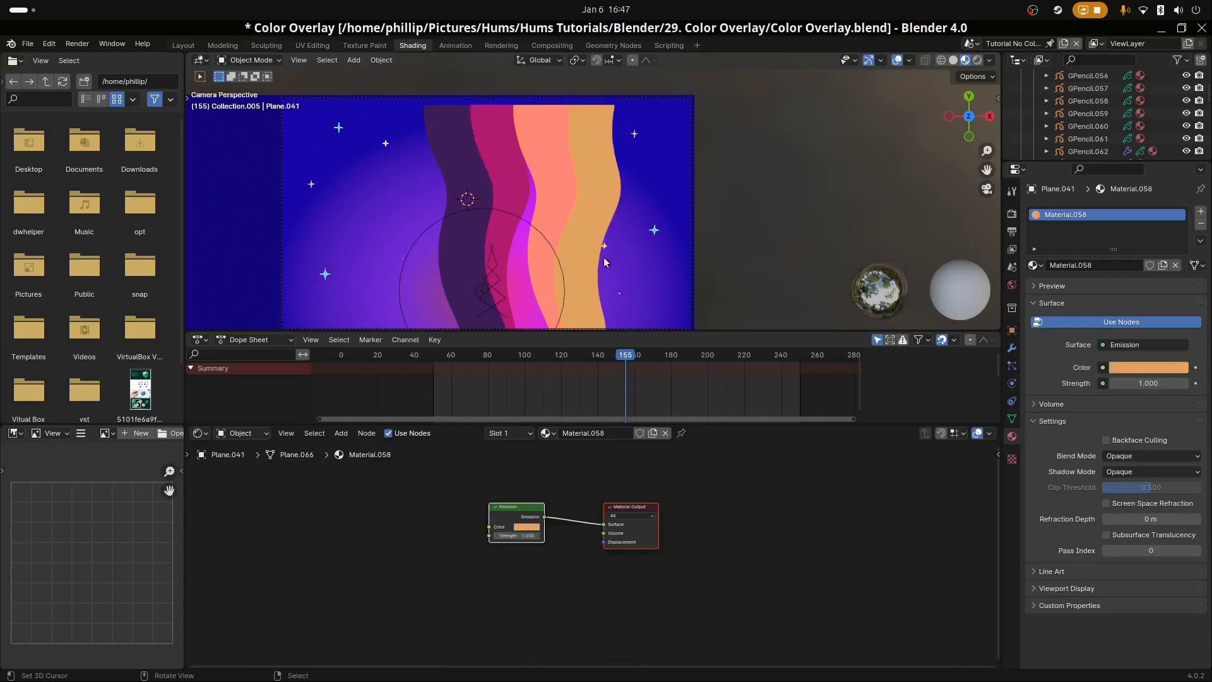
Go to frame 160 and adjust the Mix Shader factor in the red overlay column's material
left_click(610, 379)
left_click_drag(610, 379, 635, 389)
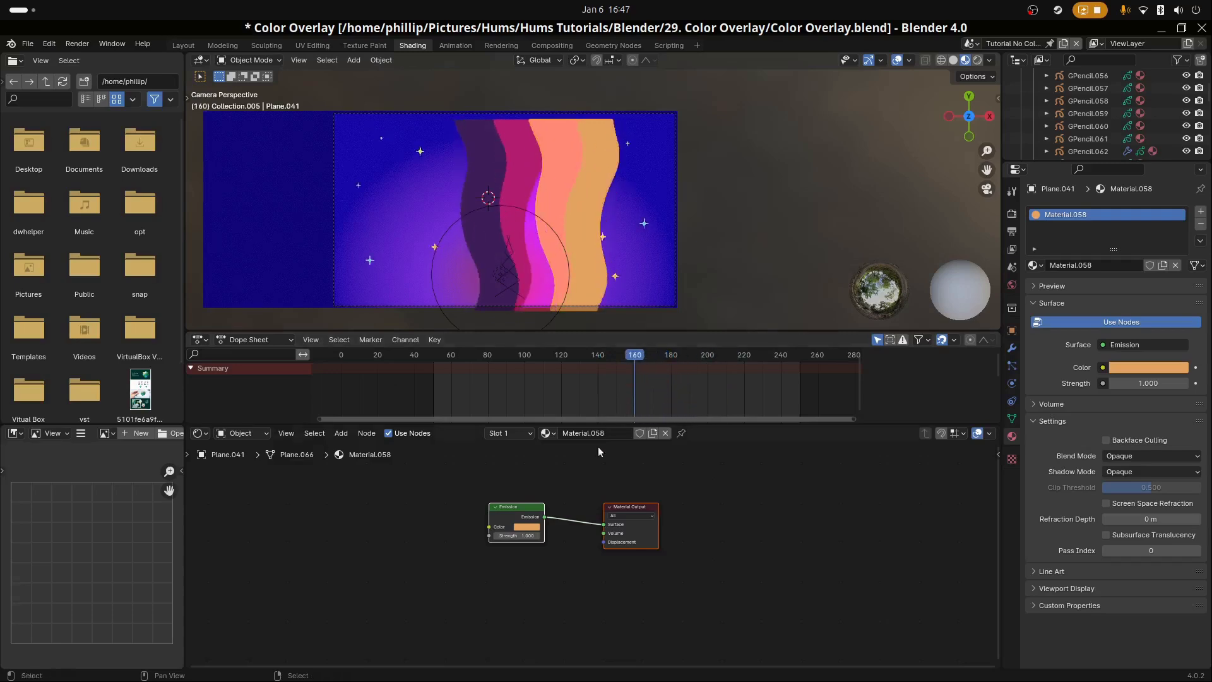
left_click(537, 279)
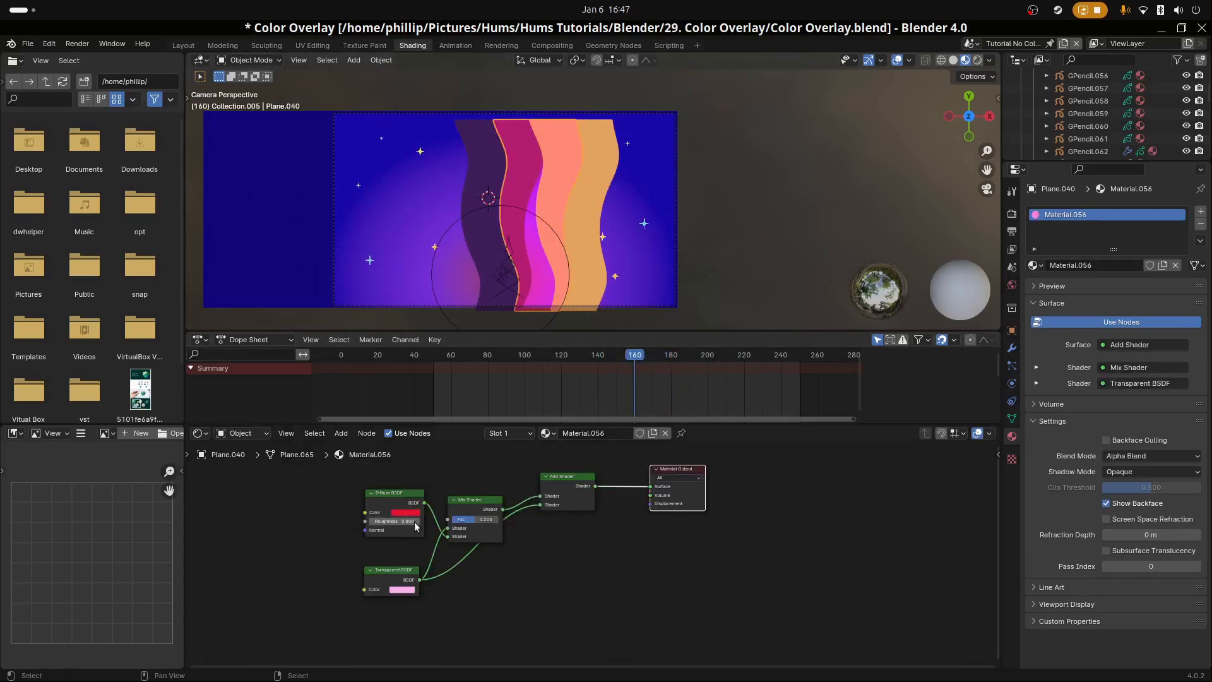
mouse_move(476, 522)
left_mouse_down()
mouse_move(460, 521)
mouse_move(499, 522)
mouse_move(479, 522)
left_mouse_up()
Try moving the point light up over the wavy columns to test its effect on the overlay
left_click(452, 229)
key("g")
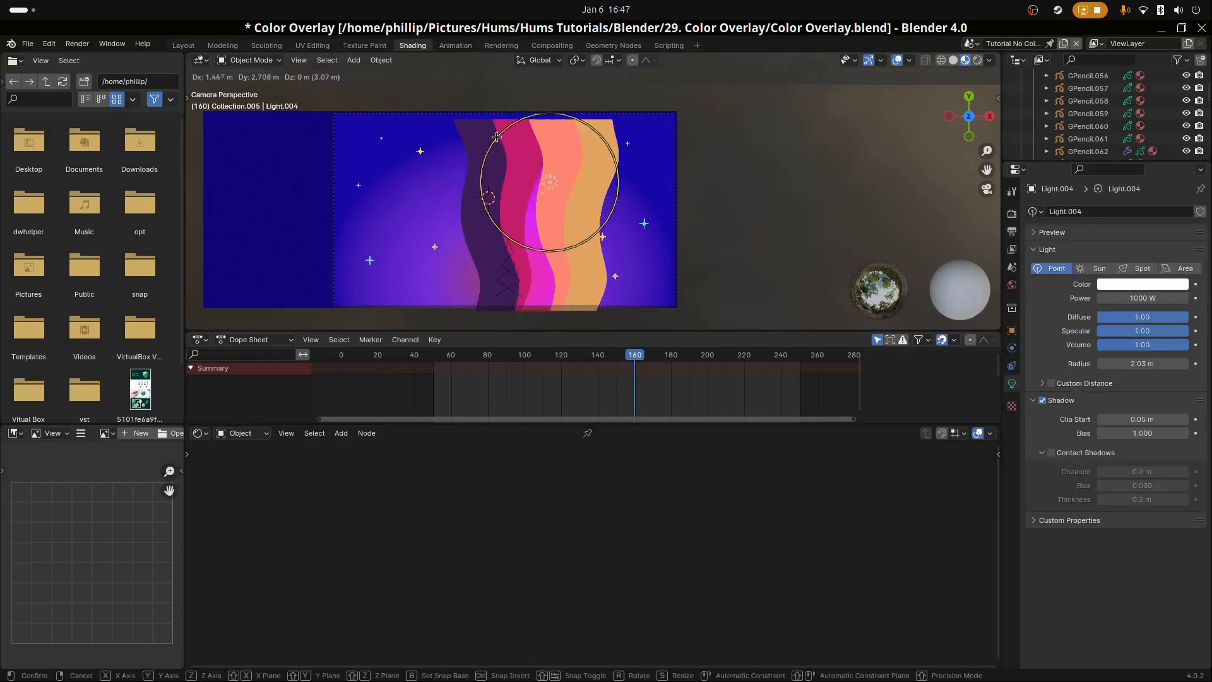
left_click(558, 150)
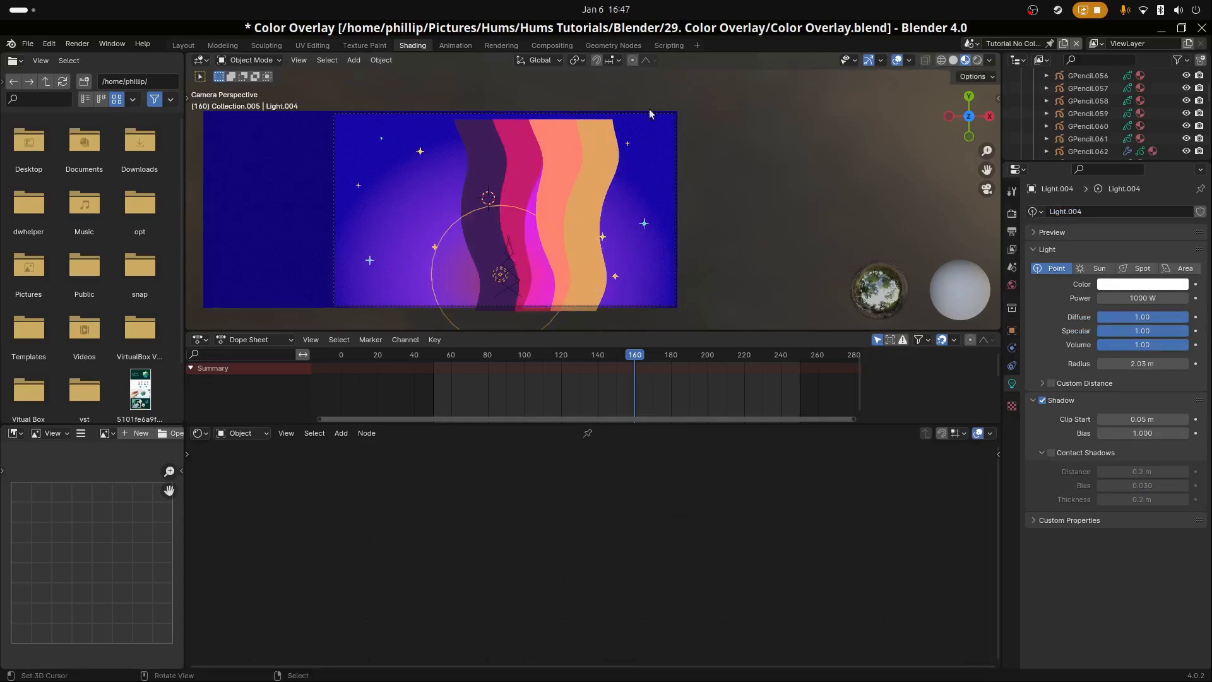
Switch the viewport to Rendered shading and try the point light at a higher position over the columns
left_click(977, 60)
key("g")
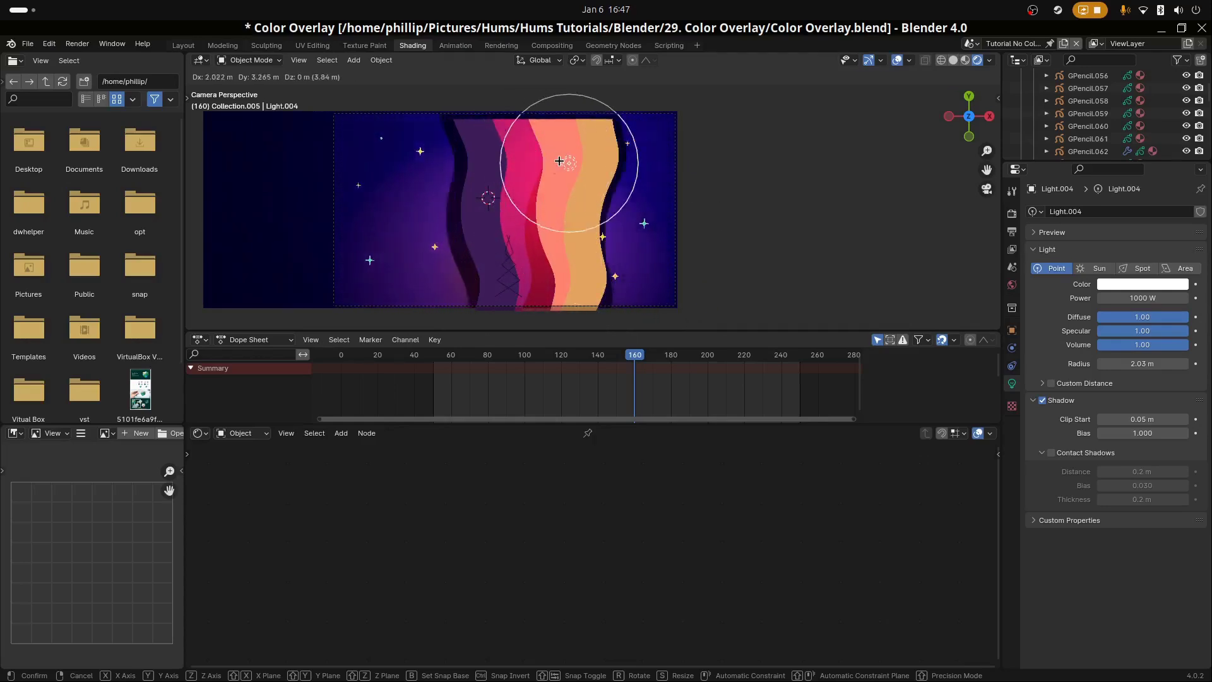
left_click(491, 274)
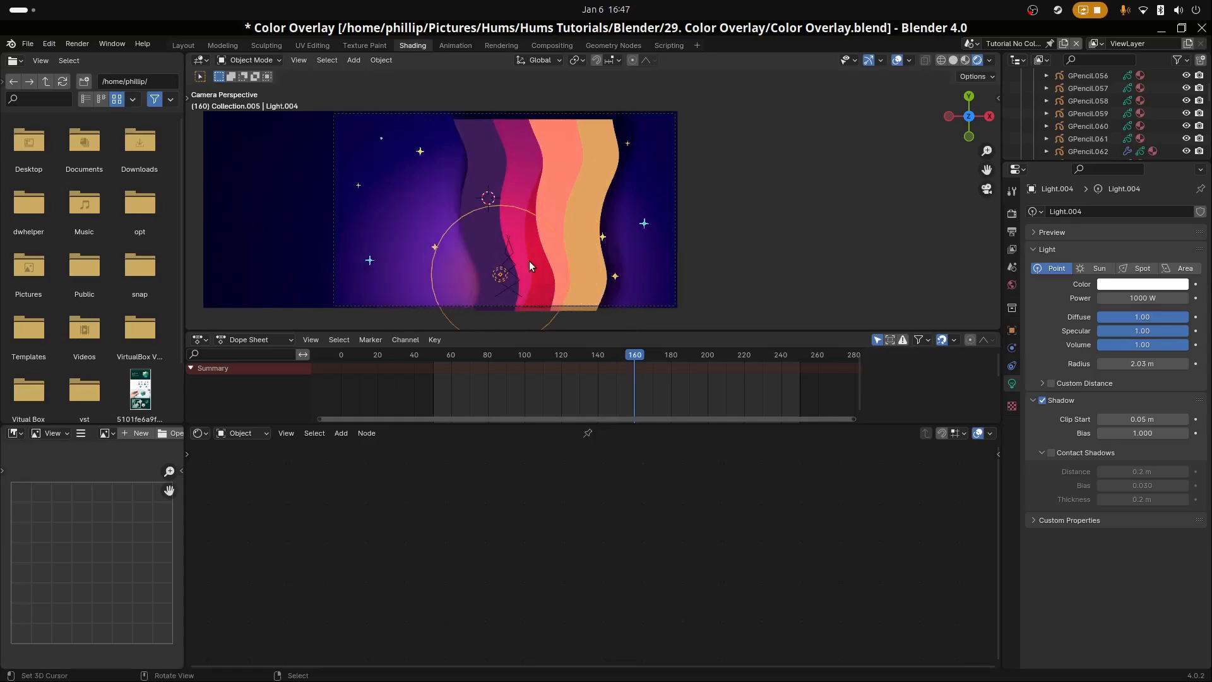
Change the Transparent BSDF colour of the overlay column's material to a blue-violet
left_click(546, 225)
left_click(402, 590)
mouse_move(435, 511)
left_mouse_down()
mouse_move(452, 481)
mouse_move(453, 495)
mouse_move(439, 479)
mouse_move(452, 490)
left_mouse_up()
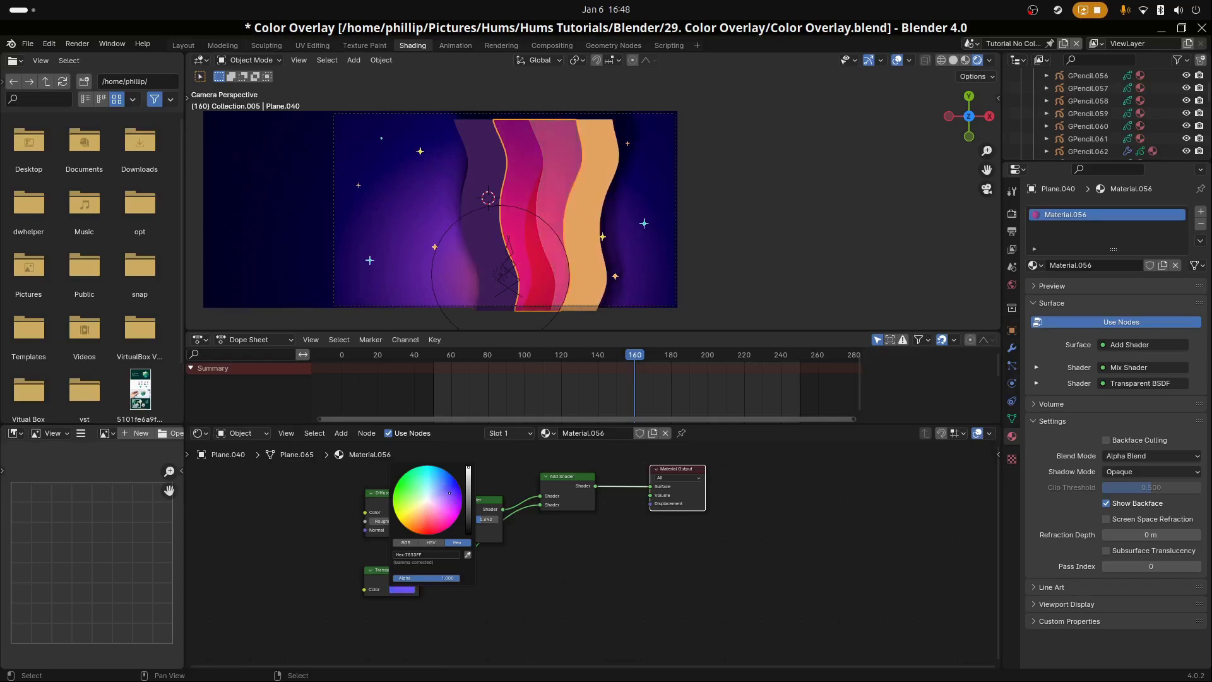
Select the orange column and play back the animation to check the overlay in motion
left_click(610, 256)
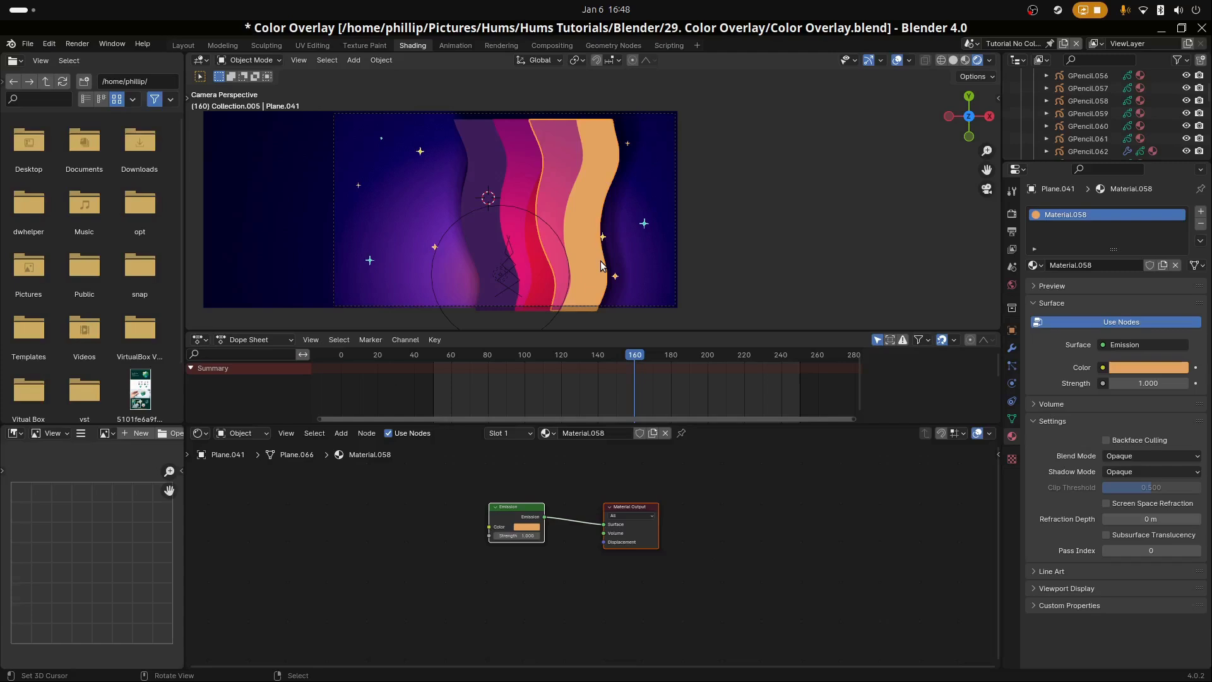
key("space")
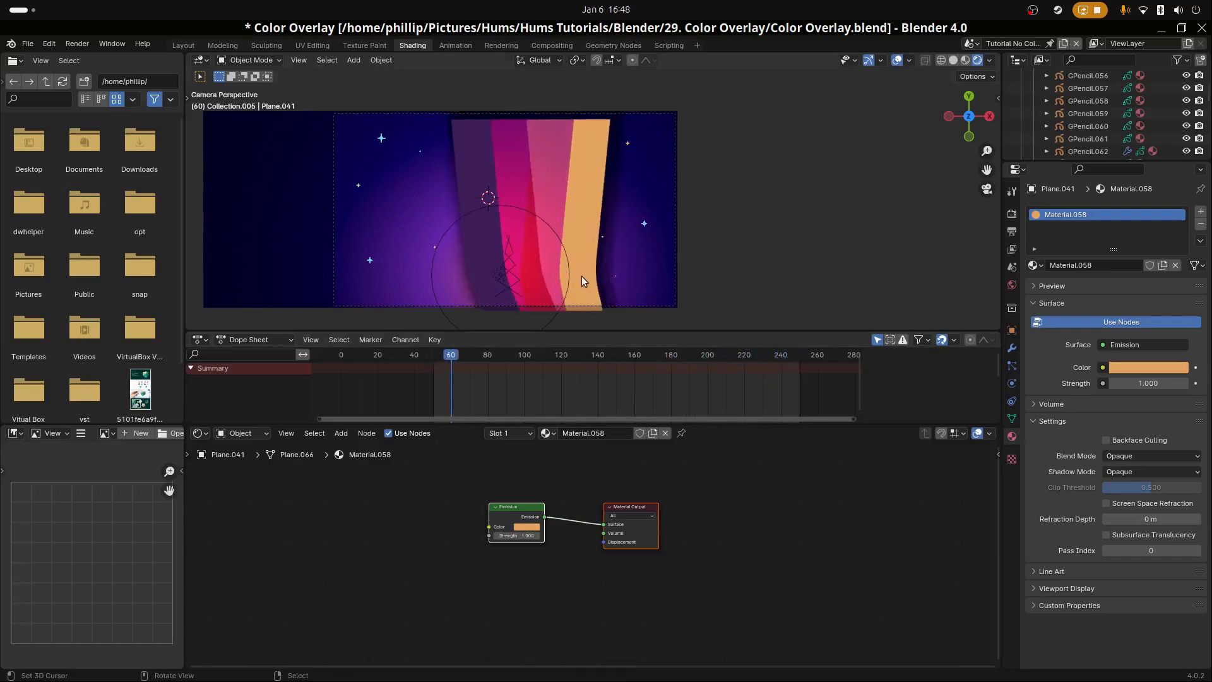
key("space")
Switch to the Overlay Preview scene and move to frame 127
left_click(973, 43)
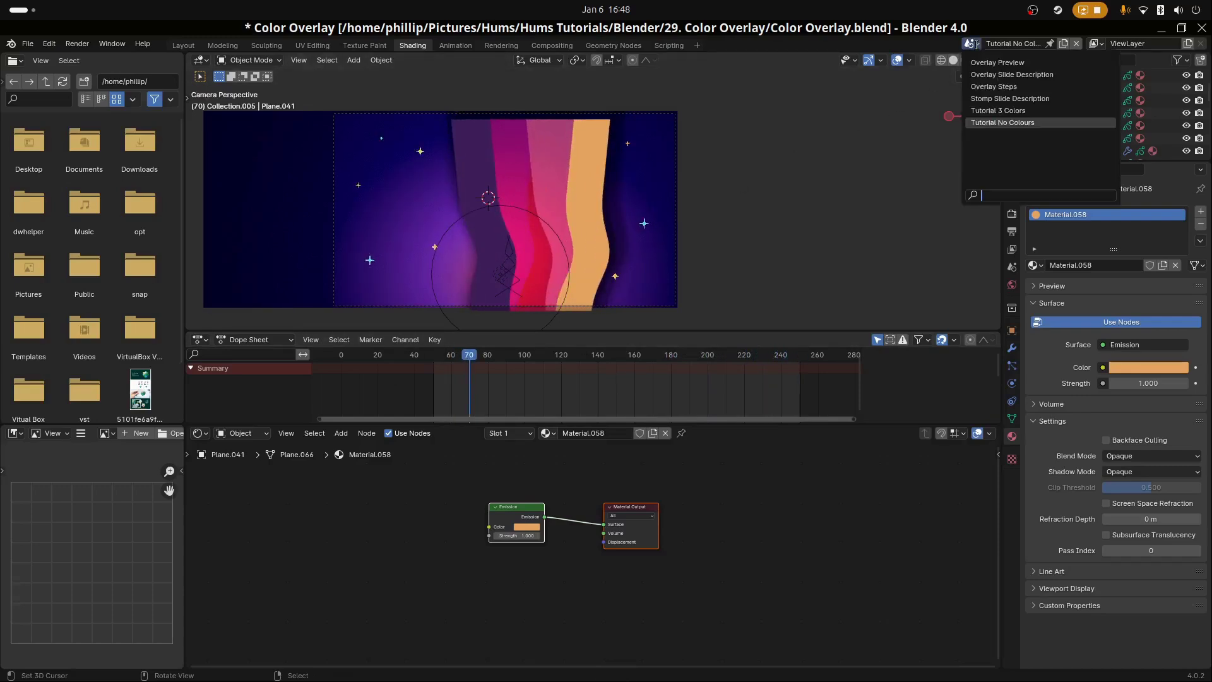
left_click(997, 63)
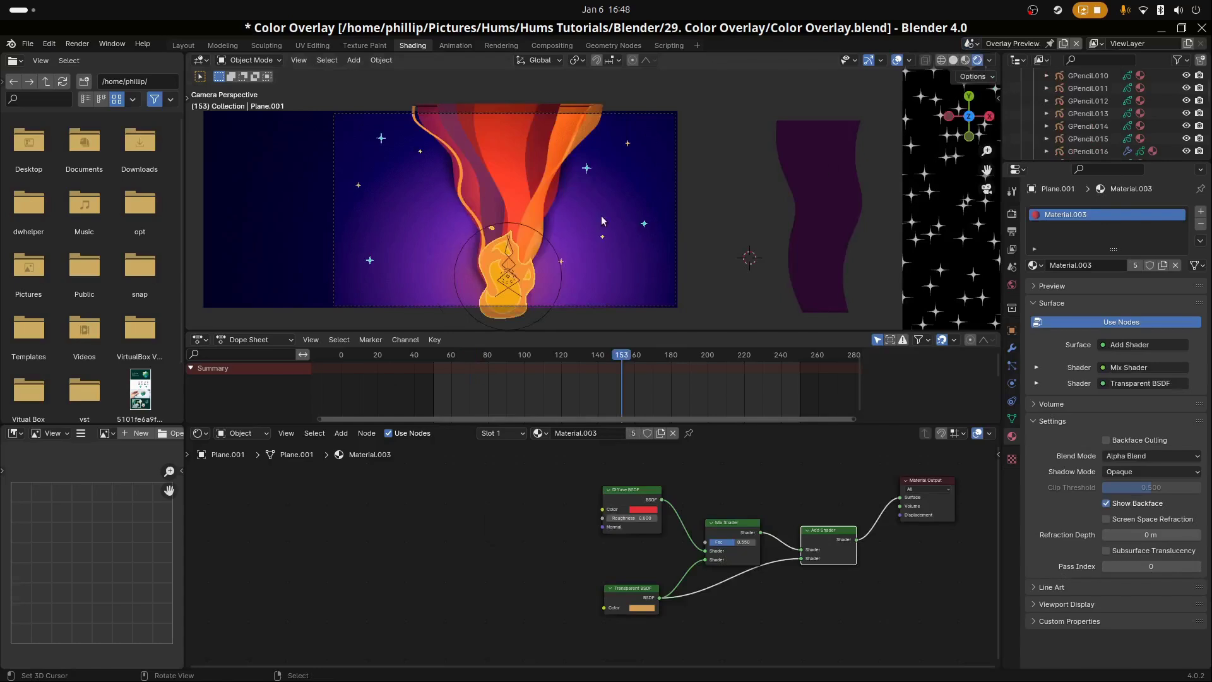
scroll(577, 289, "down", 3)
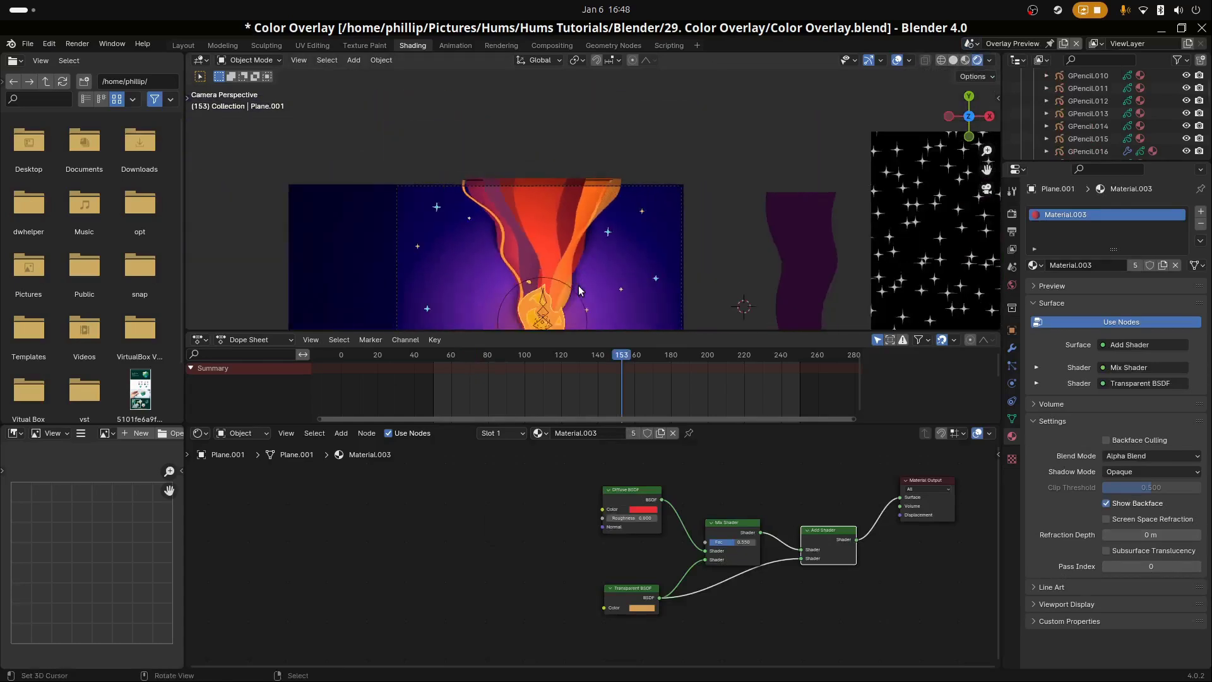
left_click_drag(622, 412, 574, 411)
scroll(593, 263, "up", 3)
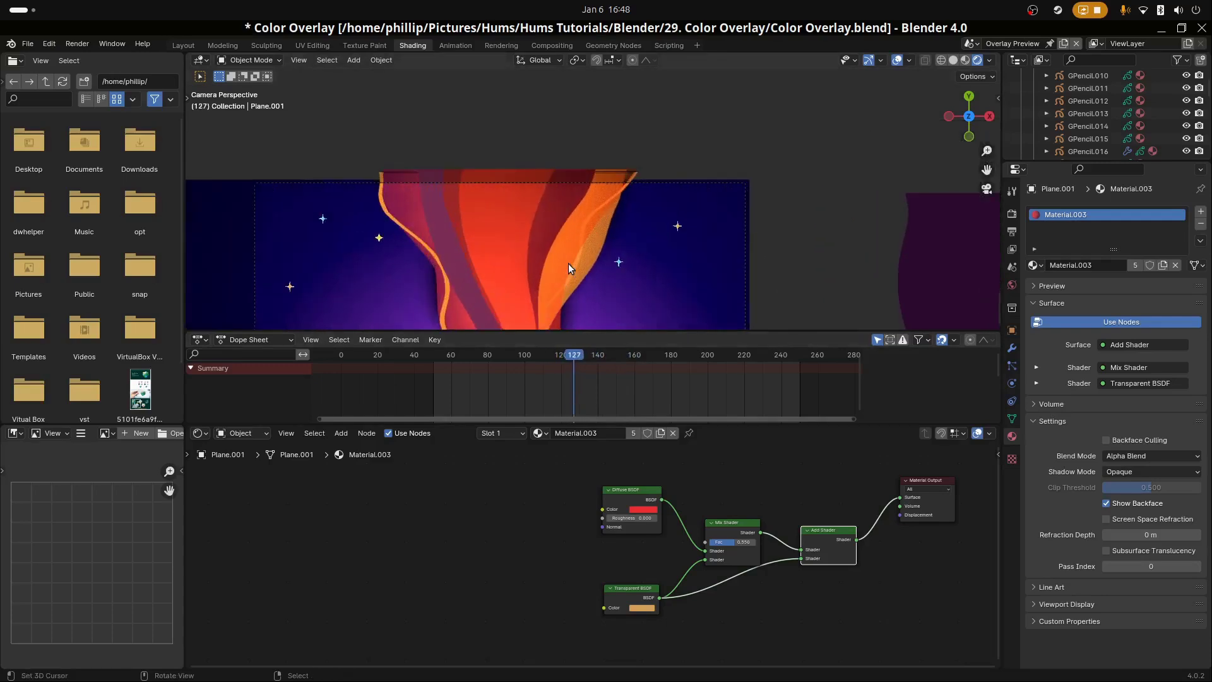
Examine the overlapping columns' materials and their animation playback, and return to frame 50
left_click(459, 234)
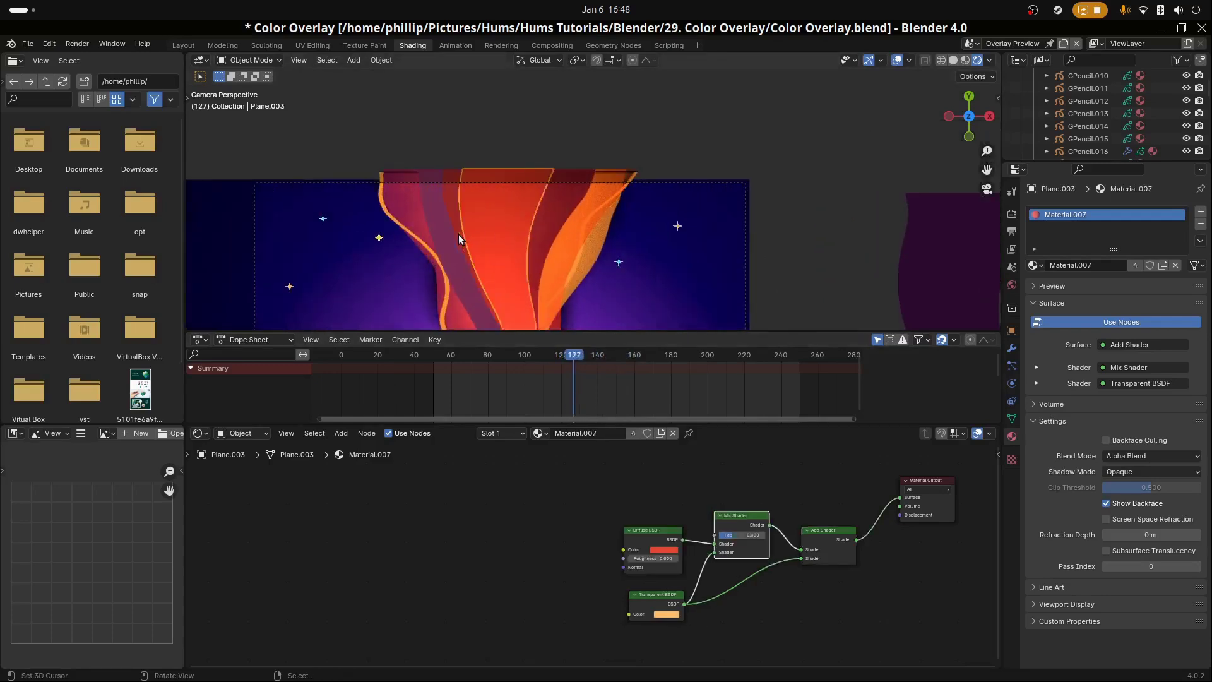
left_click(445, 234)
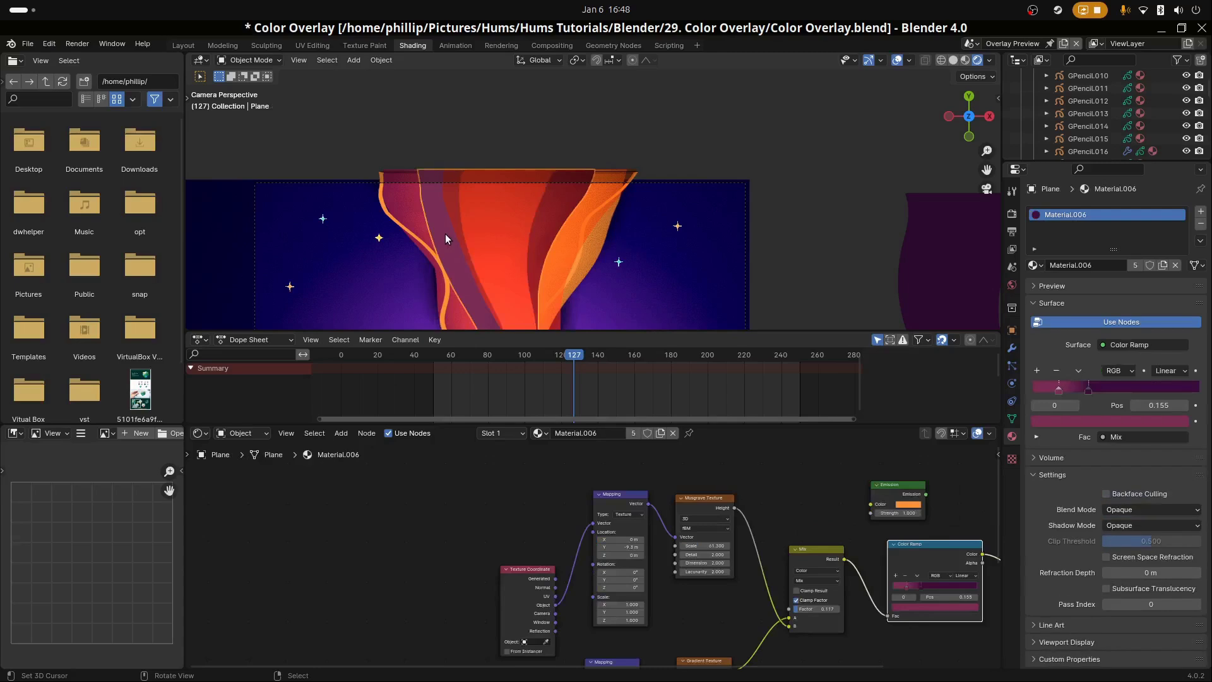
scroll(540, 232, "down", 2)
key("space")
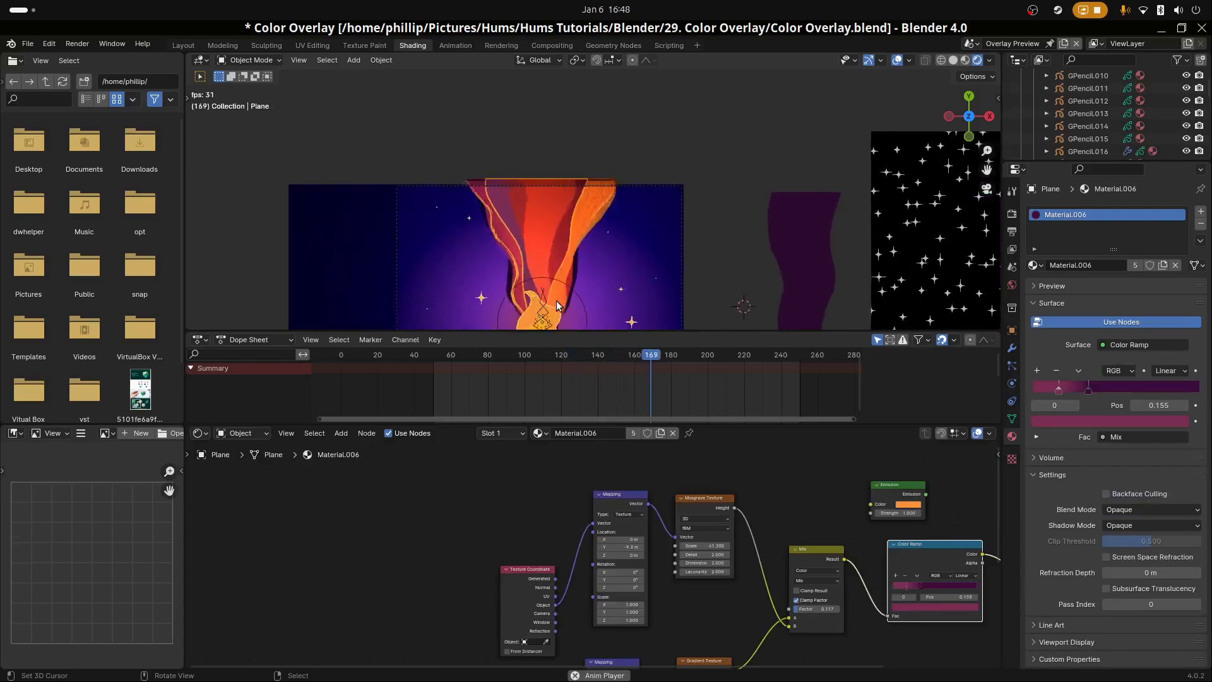
scroll(559, 290, "up", 2)
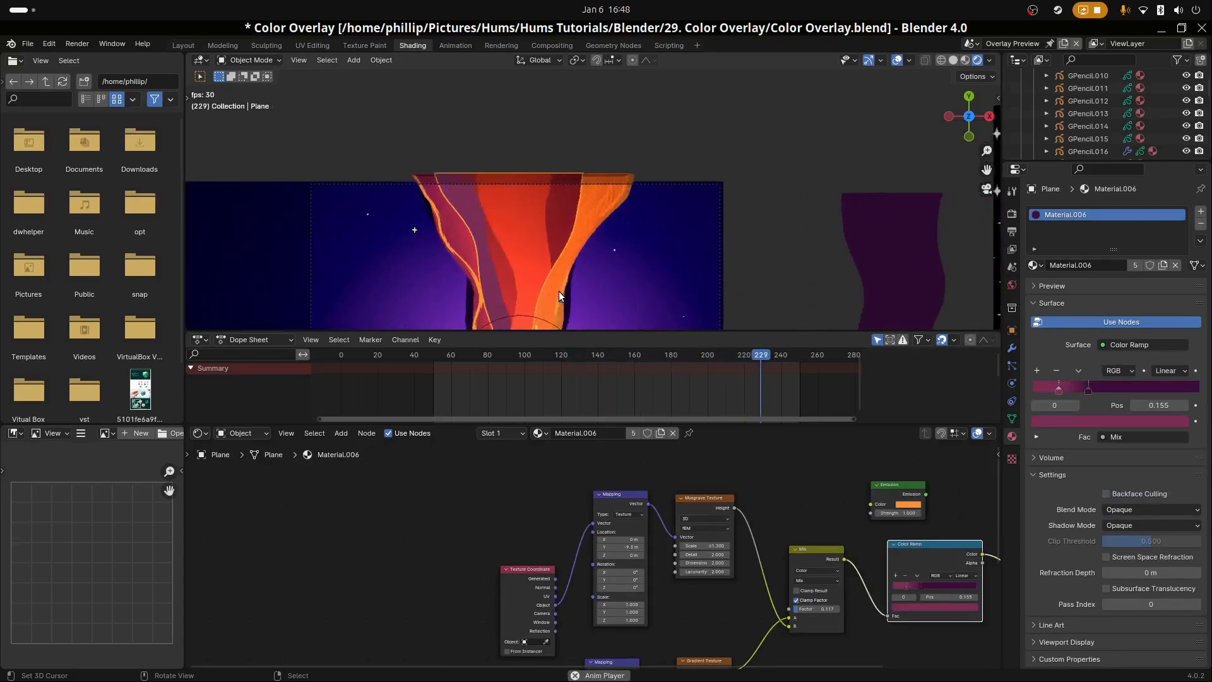
scroll(559, 290, "down", 1)
key("space")
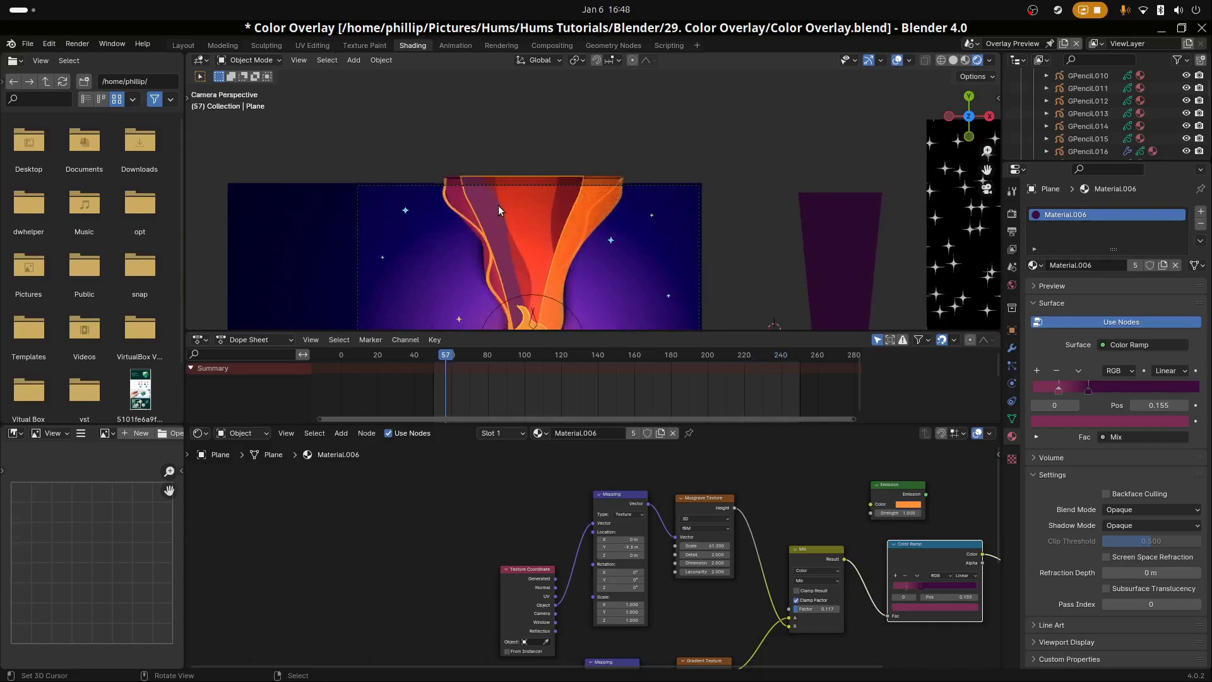
left_click_drag(444, 387, 433, 388)
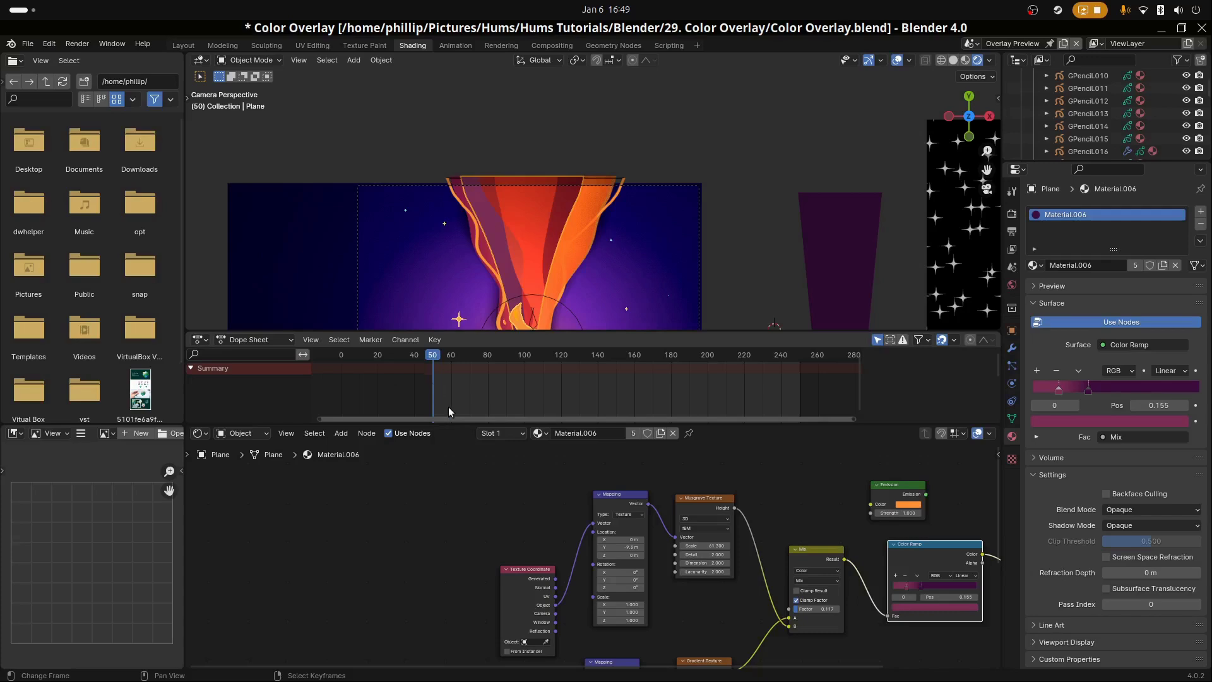
Rearrange the shader nodes of the red overlay column's material and fit them all in the node view
left_click(540, 262)
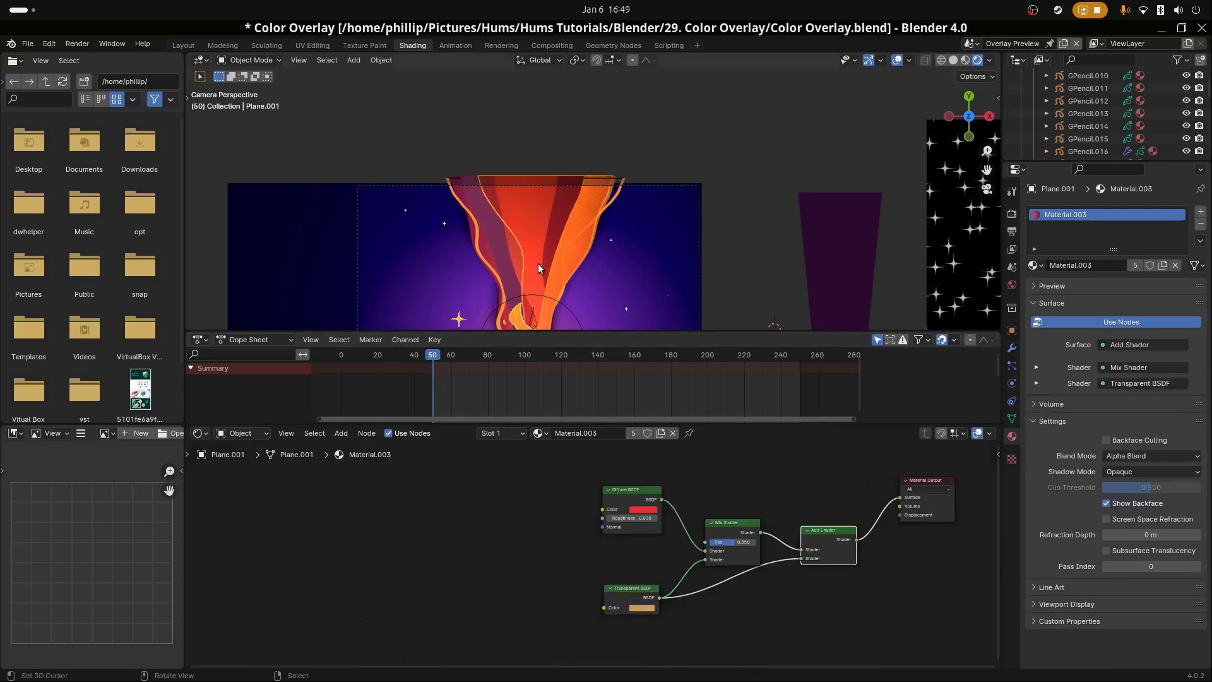
left_click_drag(612, 491, 585, 493)
left_click_drag(623, 594, 598, 594)
left_click_drag(743, 522, 723, 522)
left_click_drag(814, 539, 799, 544)
left_click_drag(903, 510, 877, 513)
key("Home")
middle_click_drag(633, 588, 630, 585)
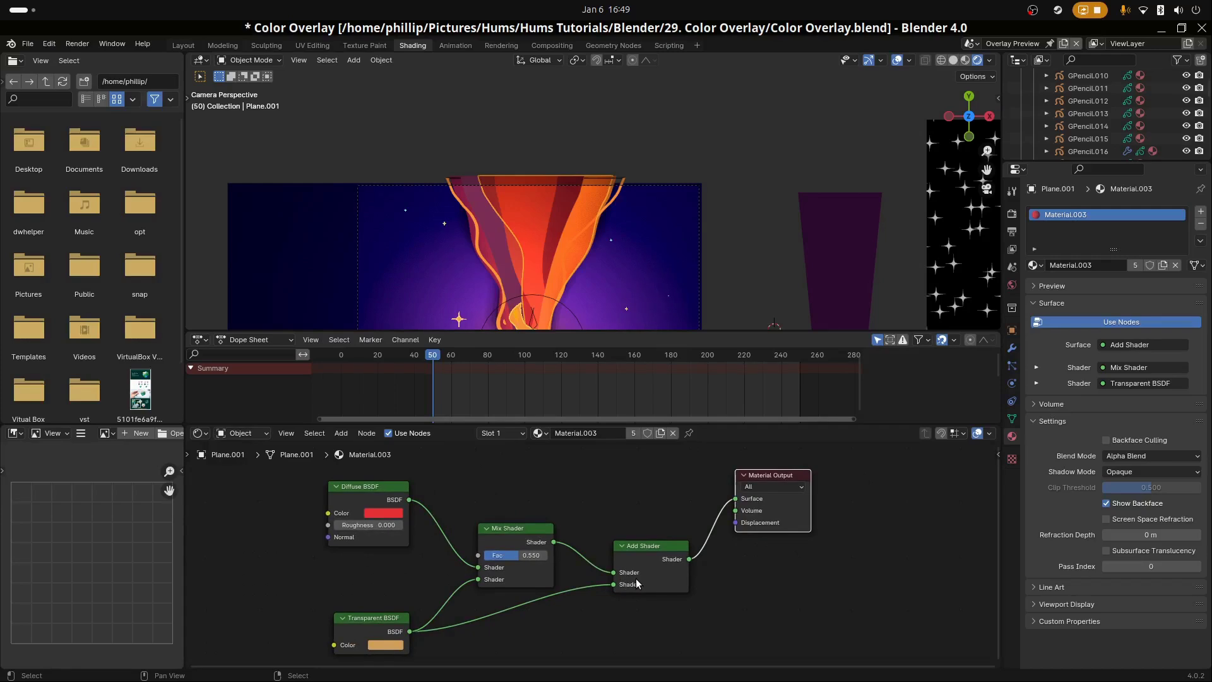
Try moving the preview scene's point light up and across the flame columns
left_click(550, 300)
key("g")
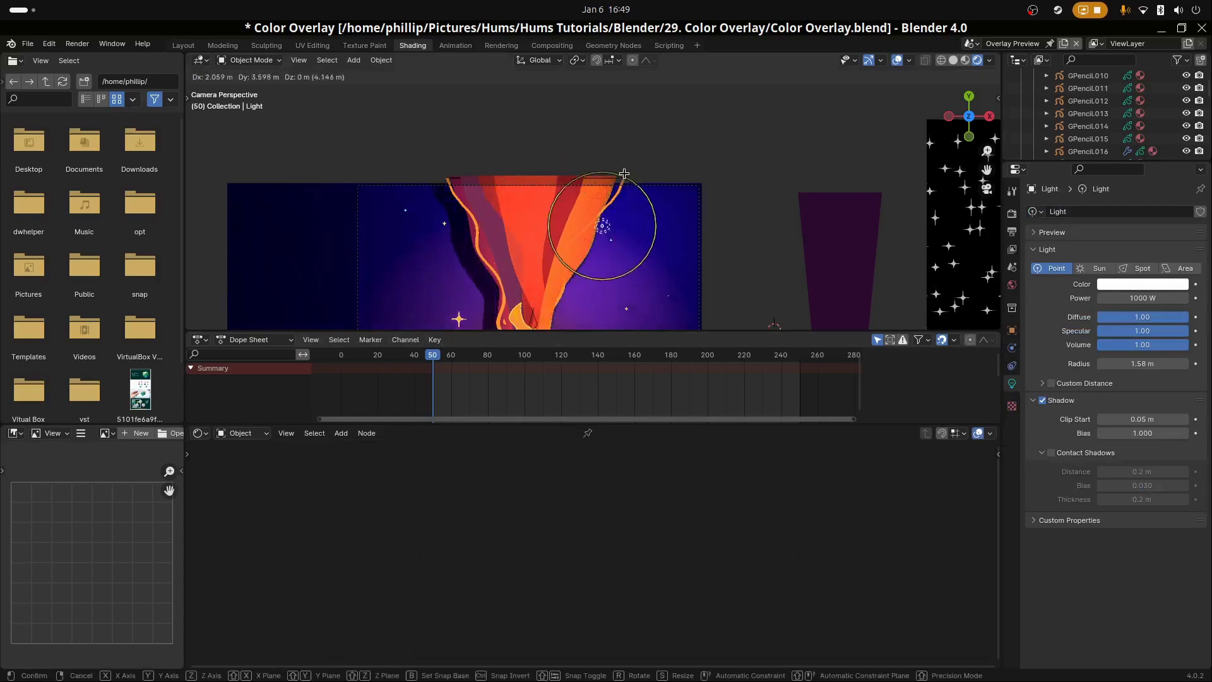
key("Escape")
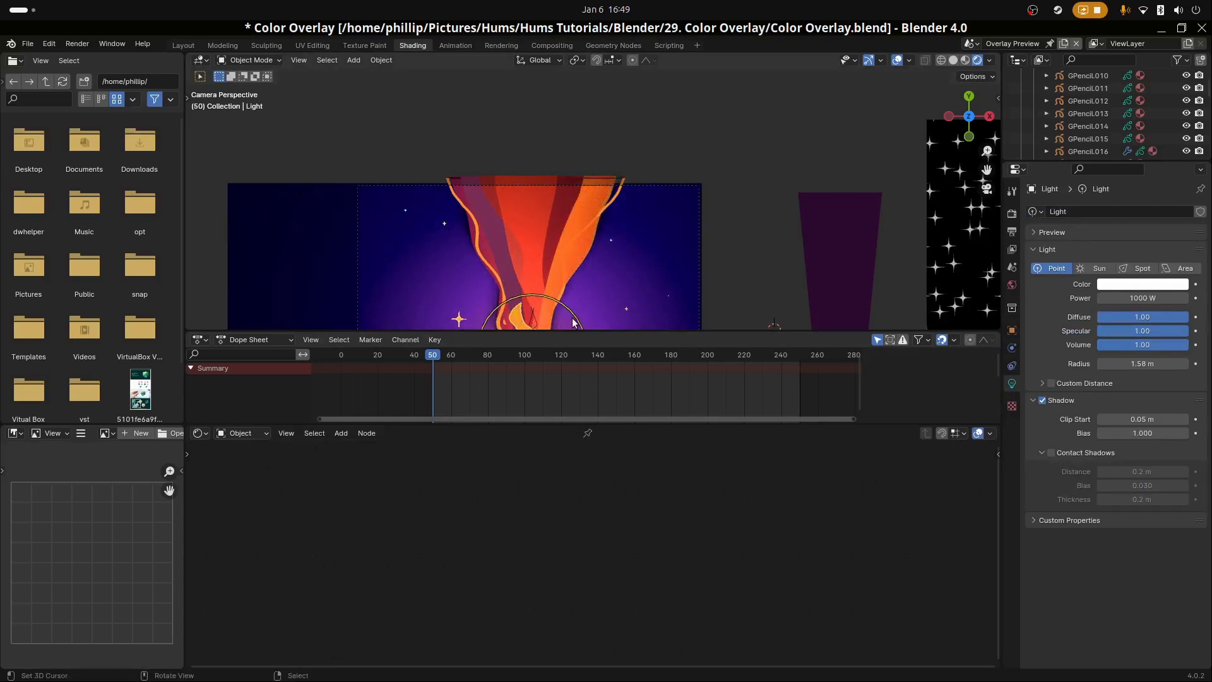